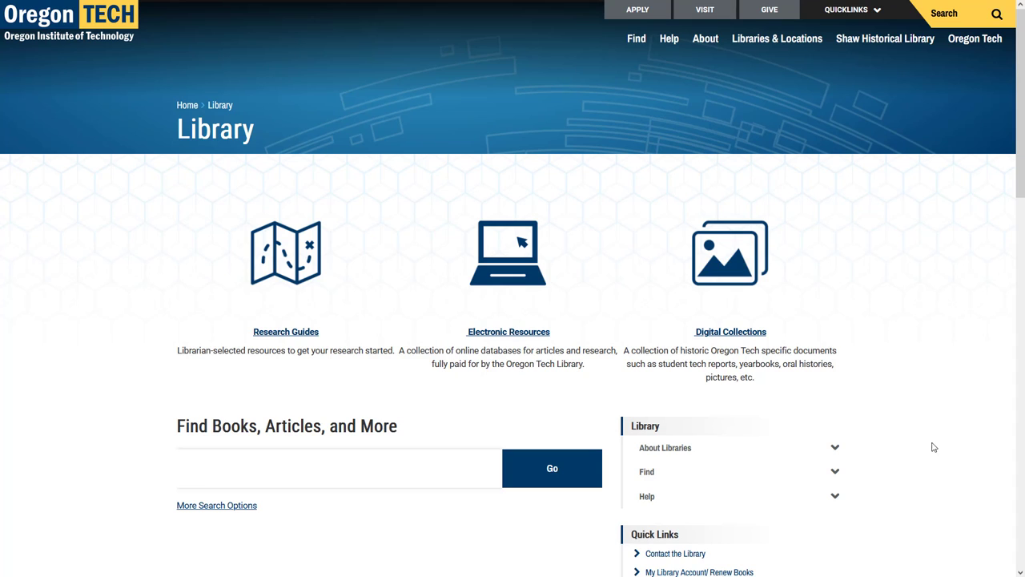
# - Open the library's A-Z Databases list and scroll down to the Engineering Village entry
pyautogui.click(494, 336)
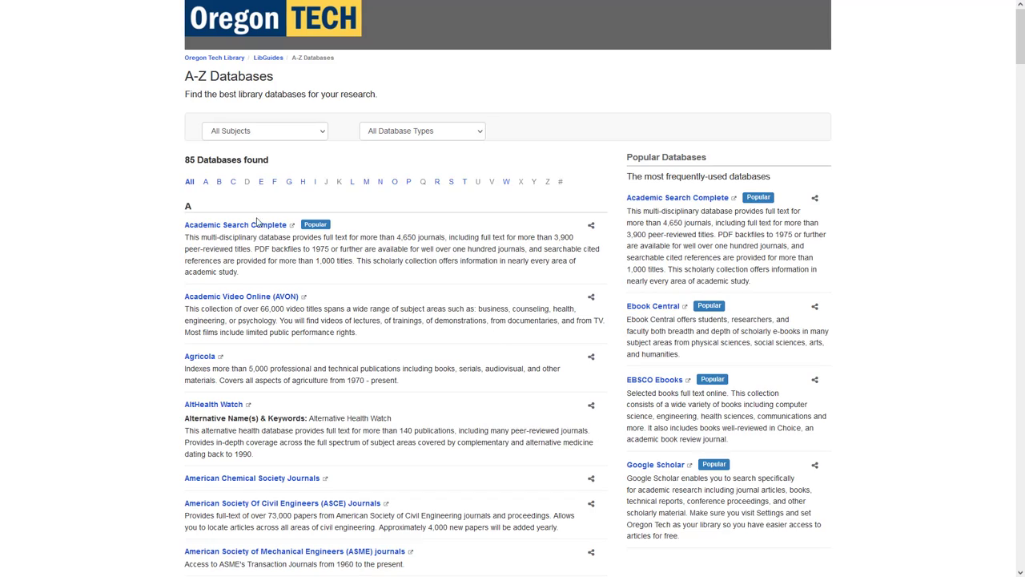
pyautogui.scroll(-12, 339, 337)
pyautogui.scroll(-6, 331, 346)
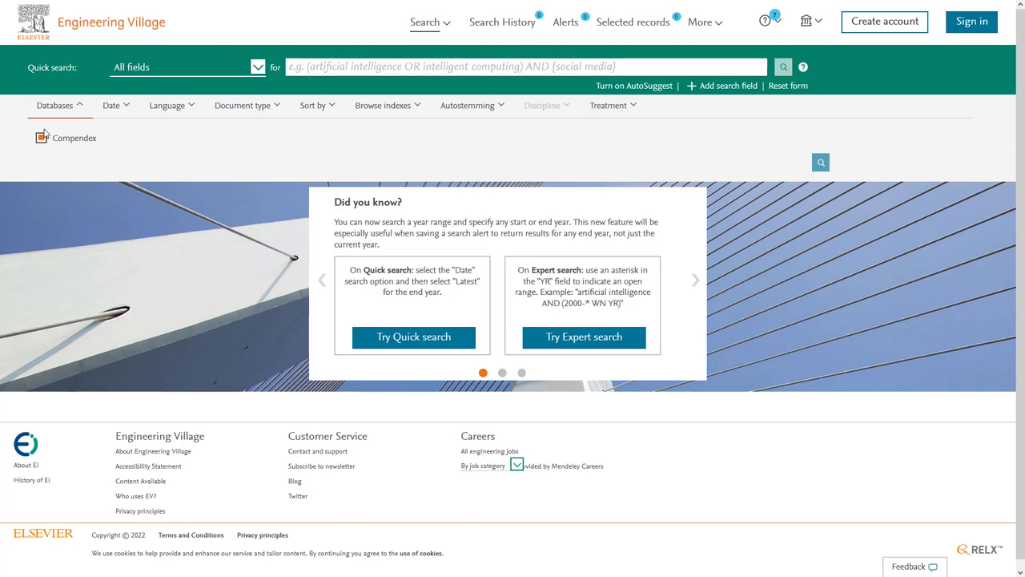
# - Run a Compendex quick search for 'pipelines' in all fields, returning 193,637 records
pyautogui.moveTo(392, 4)
pyautogui.click(446, 72)
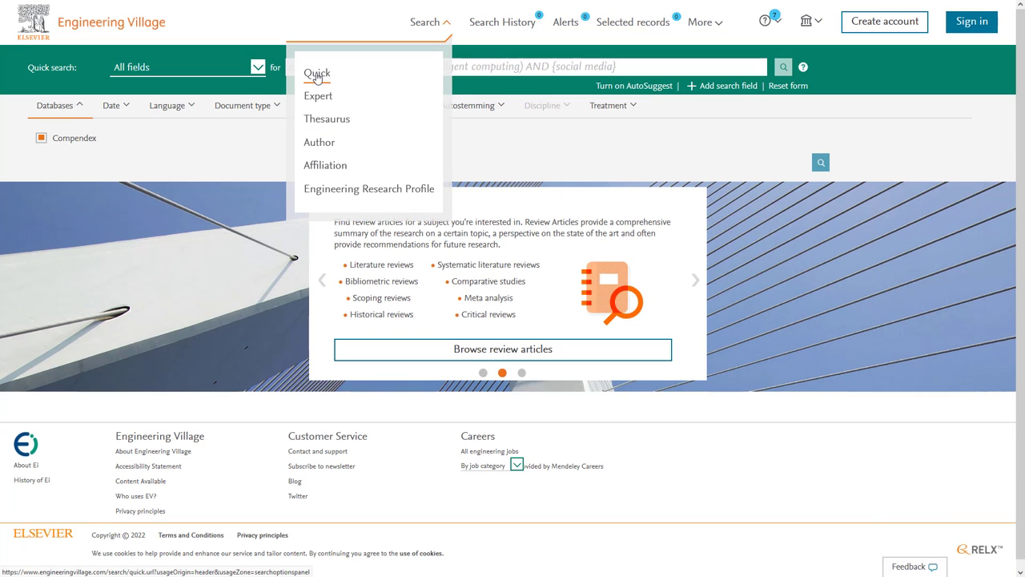
pyautogui.click(317, 74)
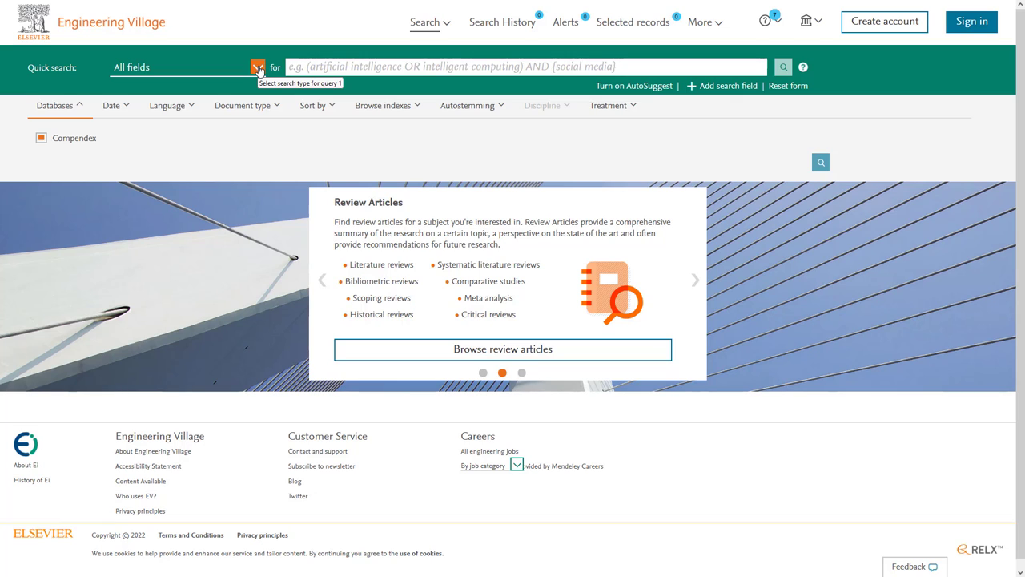
pyautogui.click(258, 69)
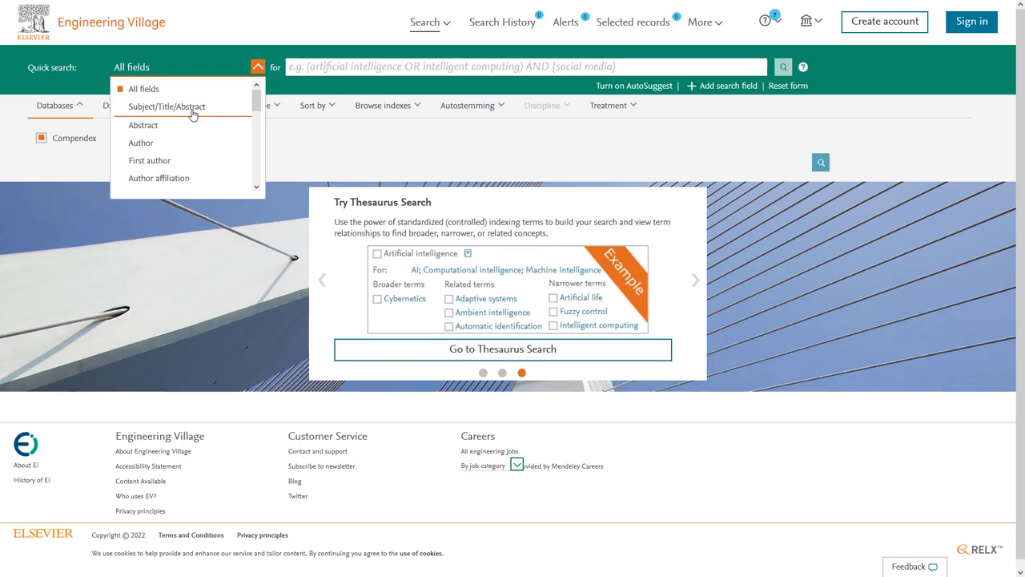
pyautogui.click(329, 69)
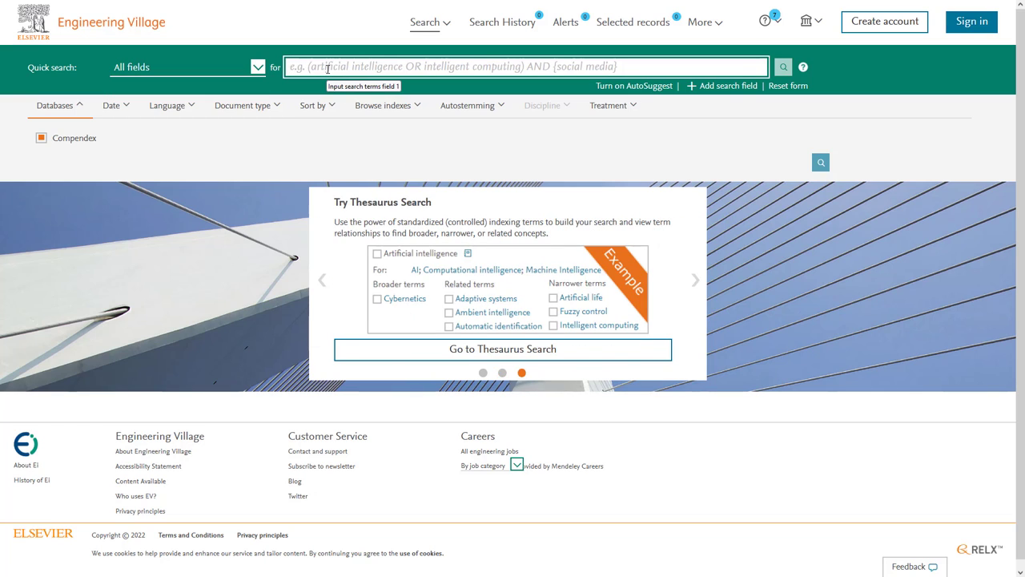
pyautogui.write('pipelines')
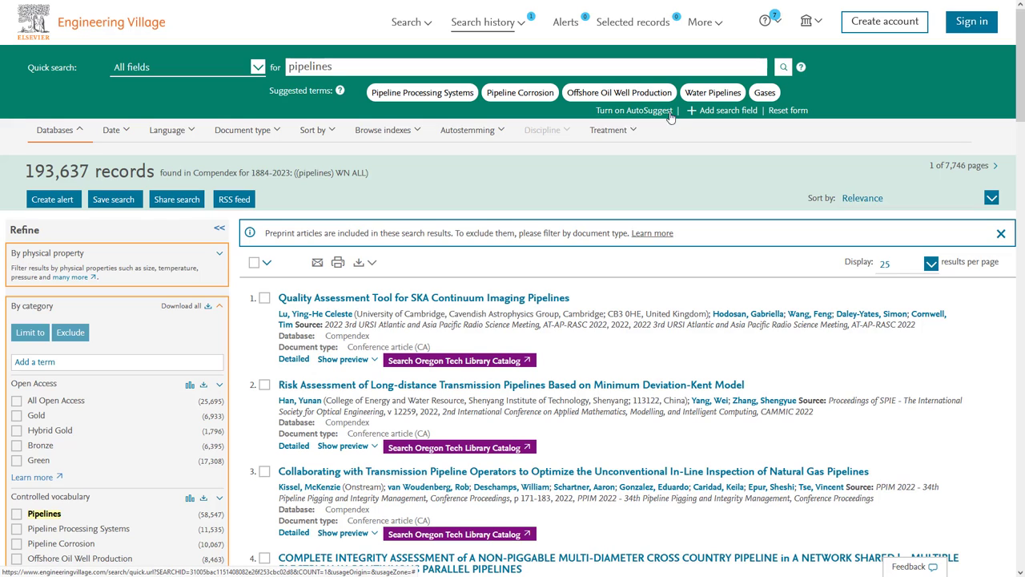
# - Apply the Water Pipelines suggested term to cut the results to 8,005 records
pyautogui.click(711, 94)
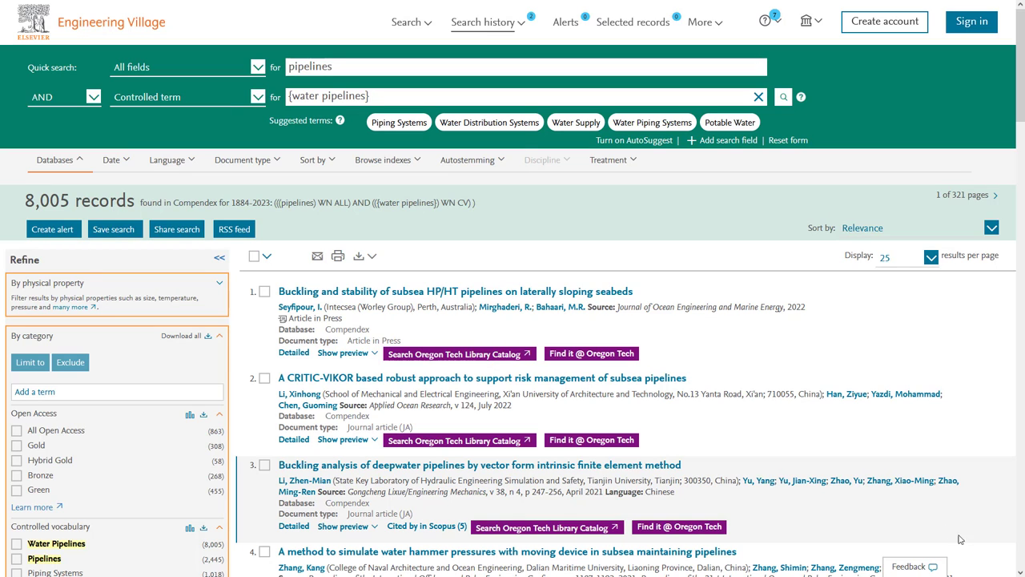
# - Move the pipelines AND {water pipelines} query into Expert search and highlight its terms and CV field code
pyautogui.click(427, 23)
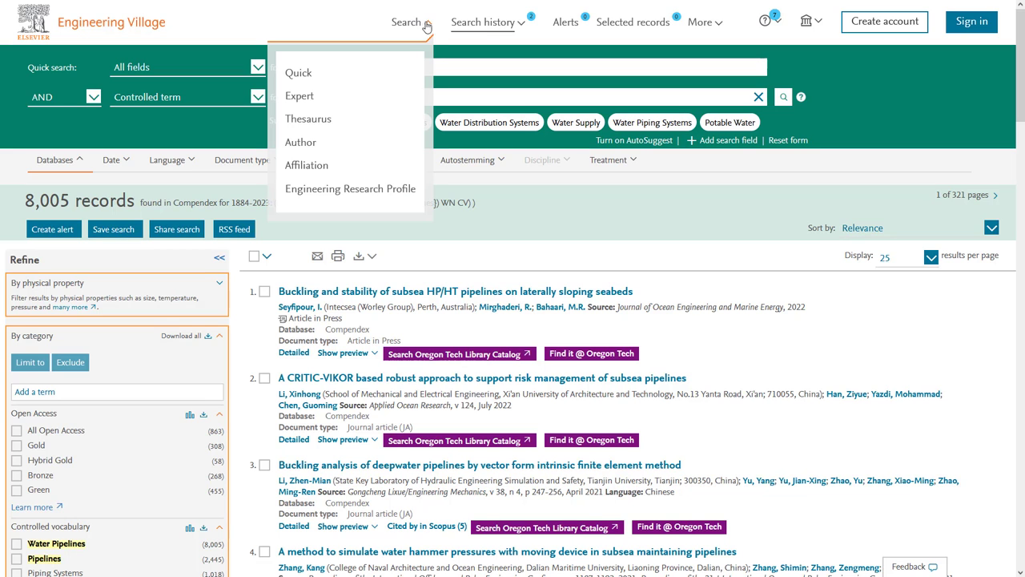
pyautogui.click(297, 95)
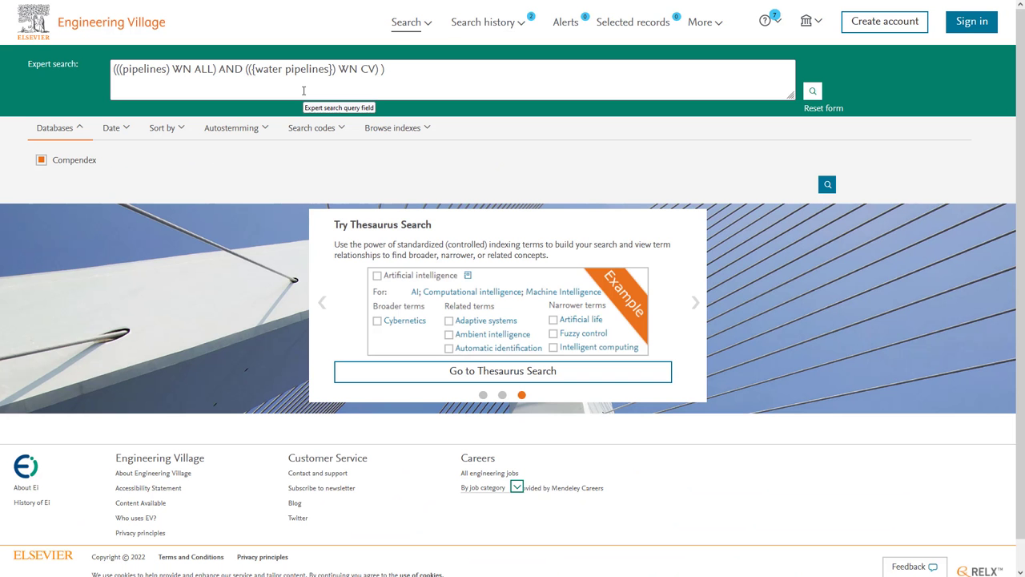
pyautogui.moveTo(122, 71); pyautogui.dragTo(169, 71)
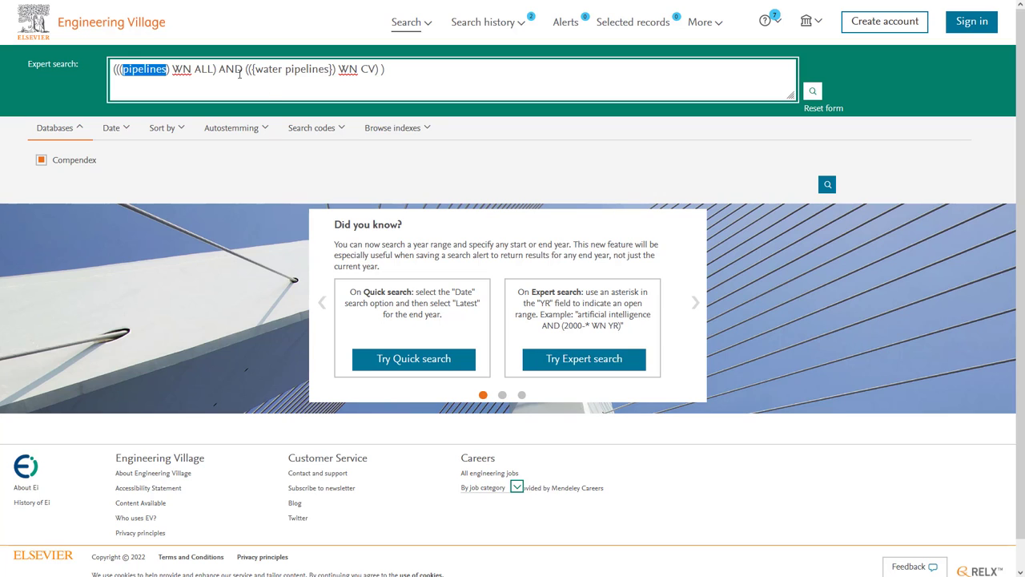
pyautogui.moveTo(263, 70); pyautogui.dragTo(327, 70)
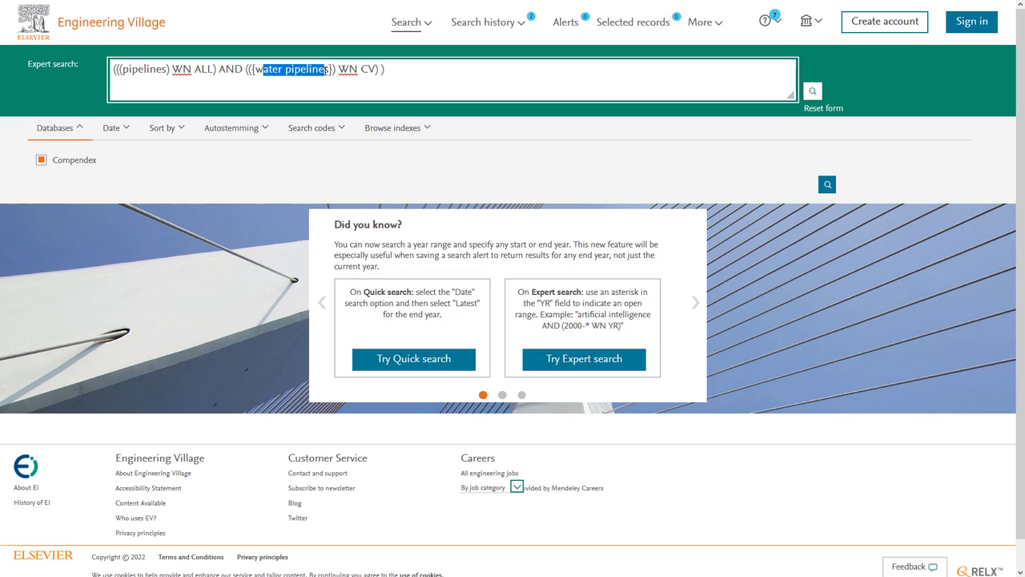
pyautogui.doubleClick(369, 72)
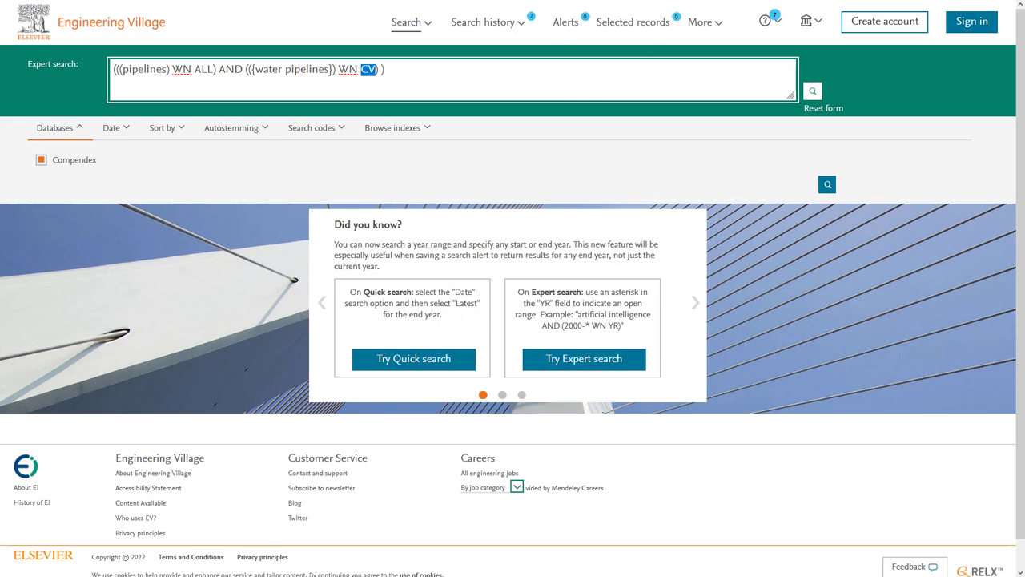
# - Search the Thesaurus vocabulary for 'pipeline corrosion', listing 8 matching terms
pyautogui.moveTo(381, 1)
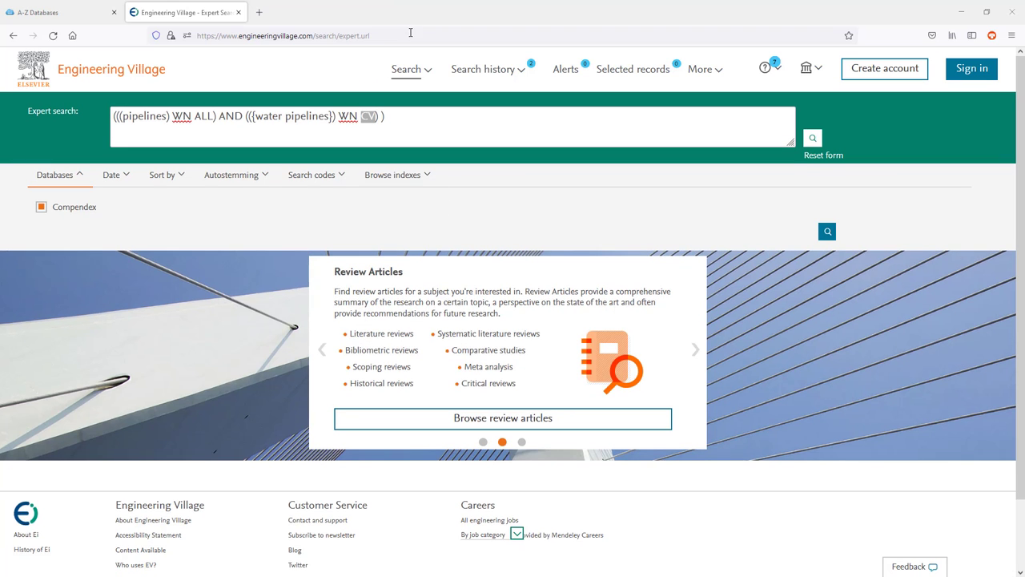
pyautogui.click(427, 72)
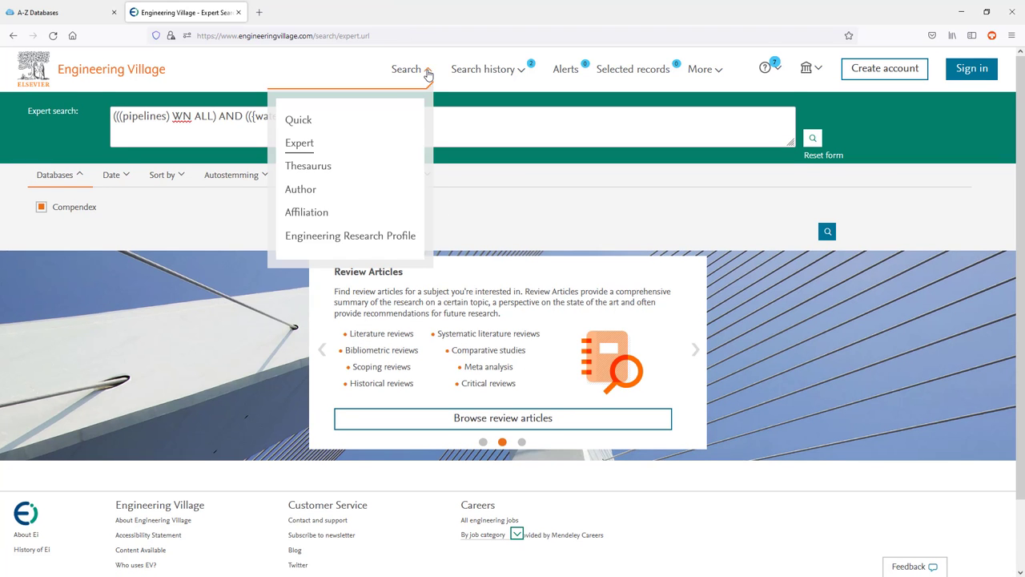
pyautogui.click(314, 122)
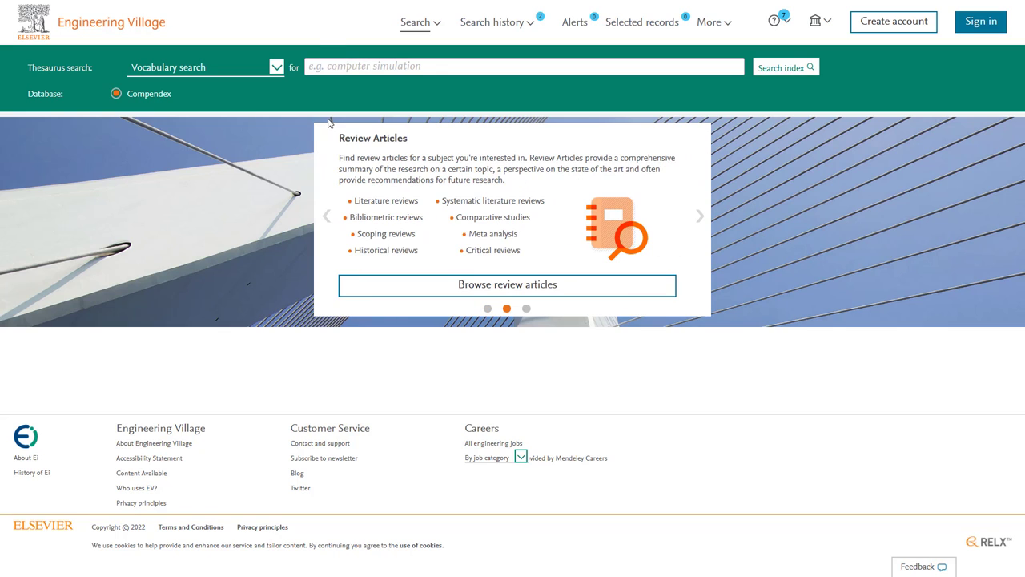
pyautogui.click(350, 66)
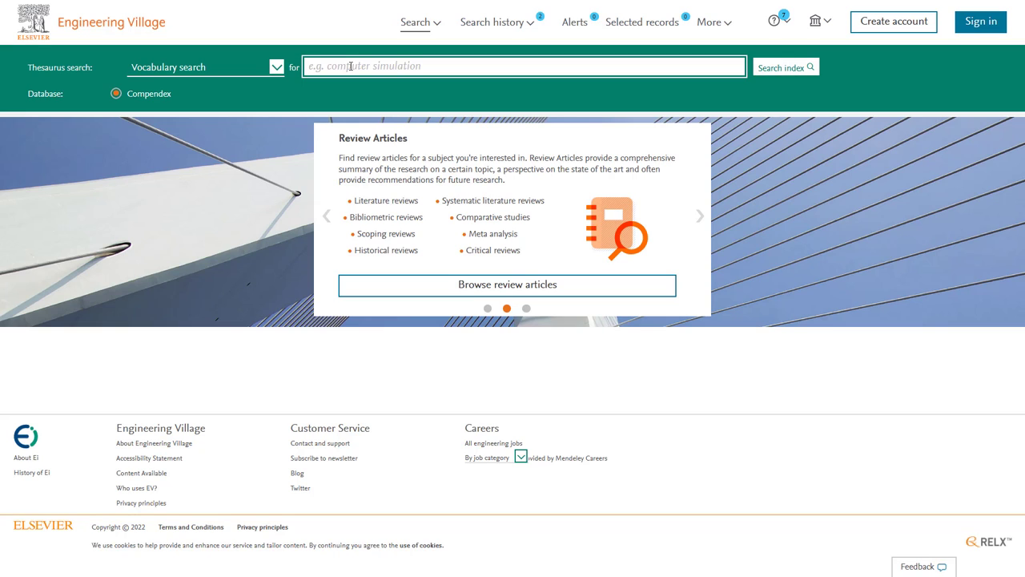
pyautogui.write('pip')
pyautogui.write('eline corrosion')
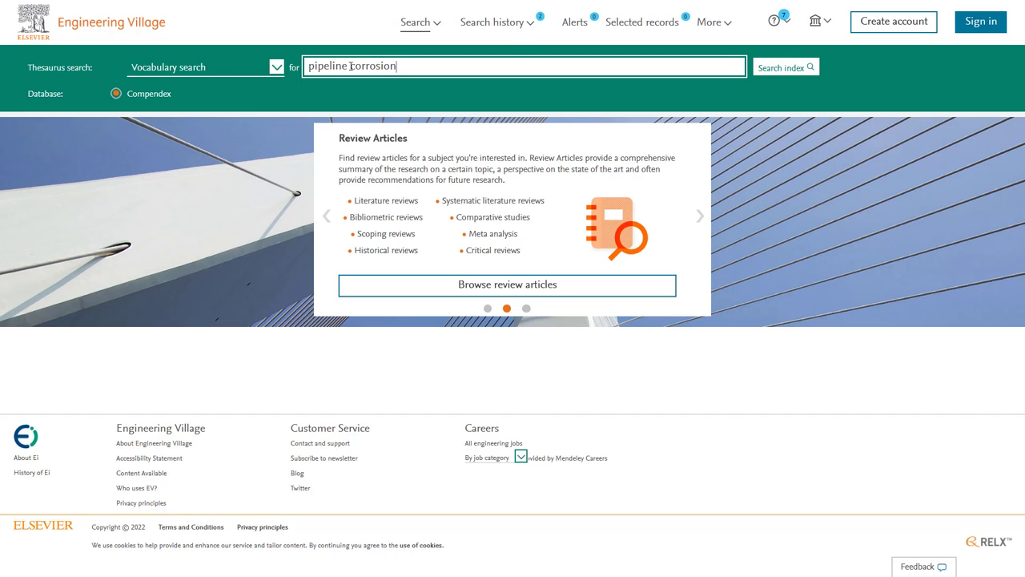
pyautogui.press('Return')
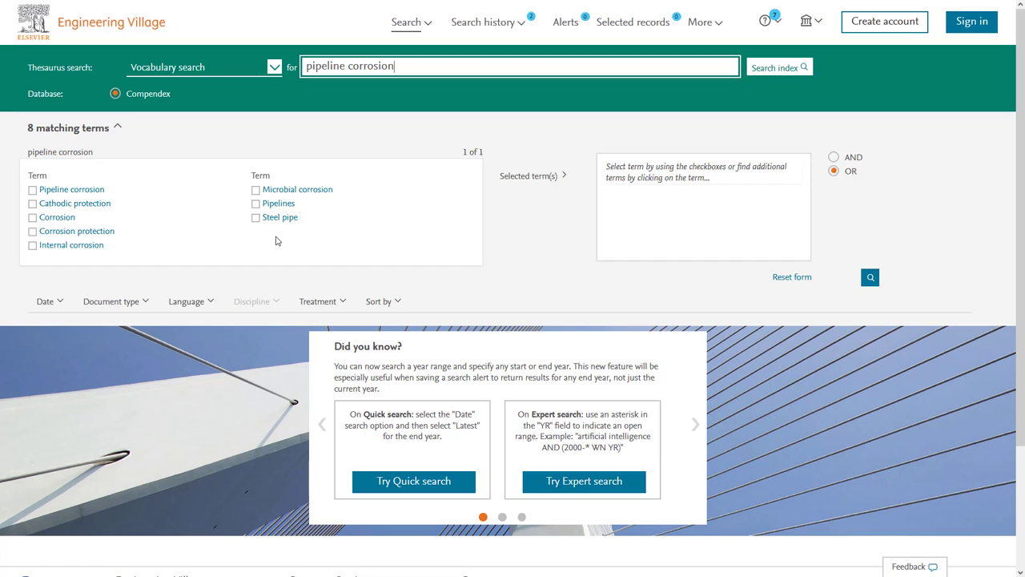
# - Combine the Pipeline corrosion and Steel pipe thesaurus terms with AND, yielding 1,536 records
pyautogui.click(87, 192)
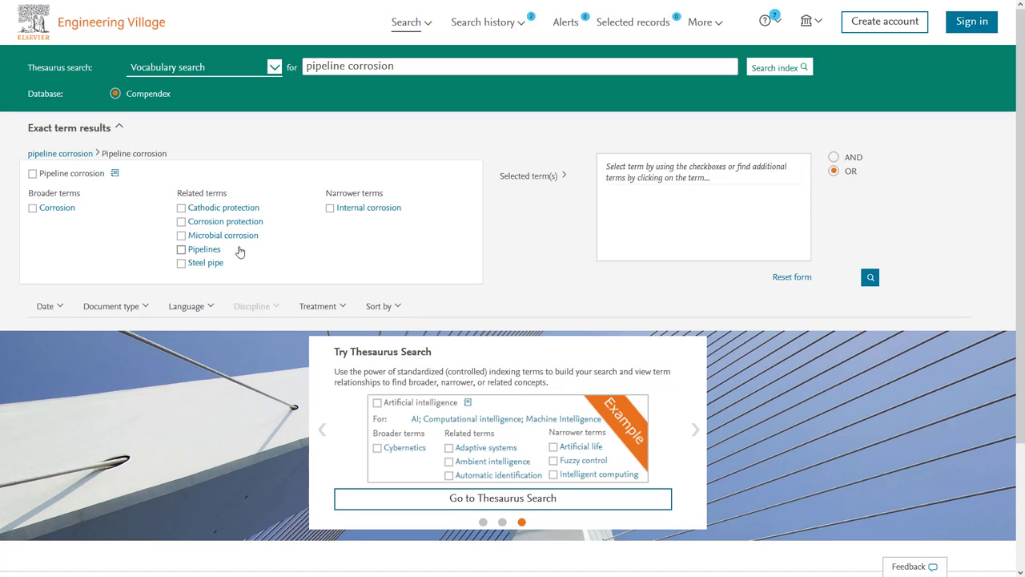
pyautogui.click(32, 175)
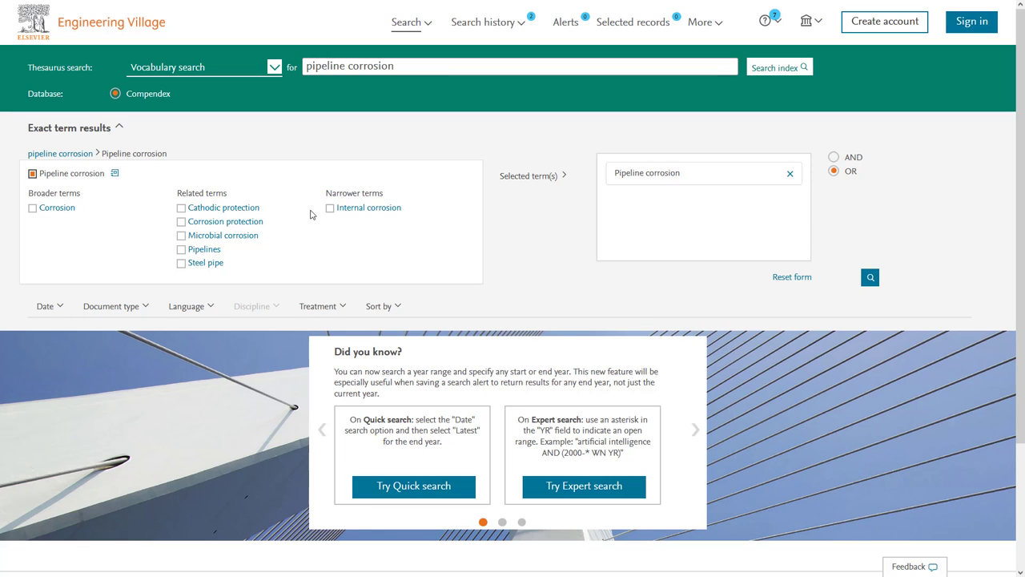
pyautogui.click(182, 265)
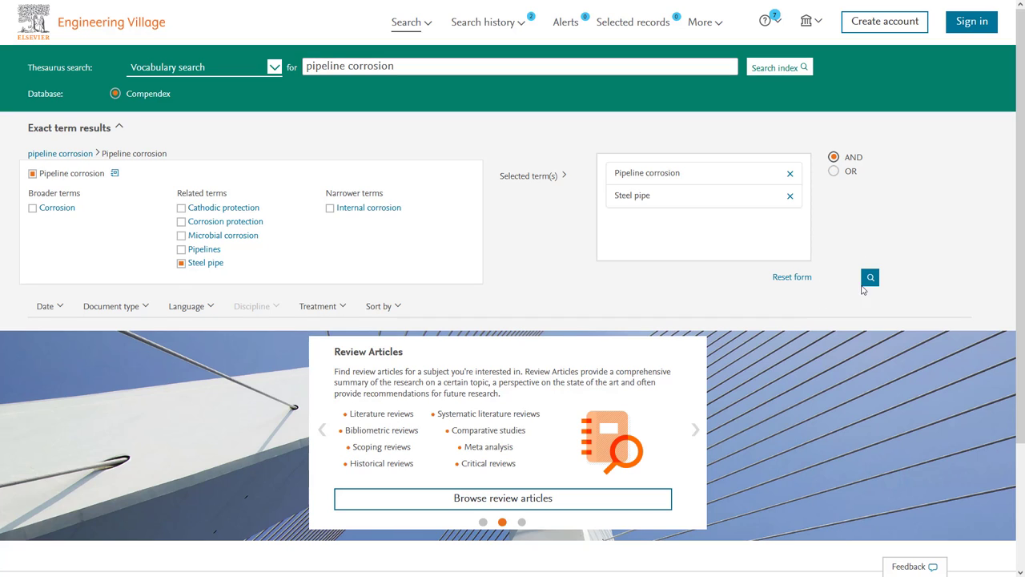
pyautogui.click(870, 281)
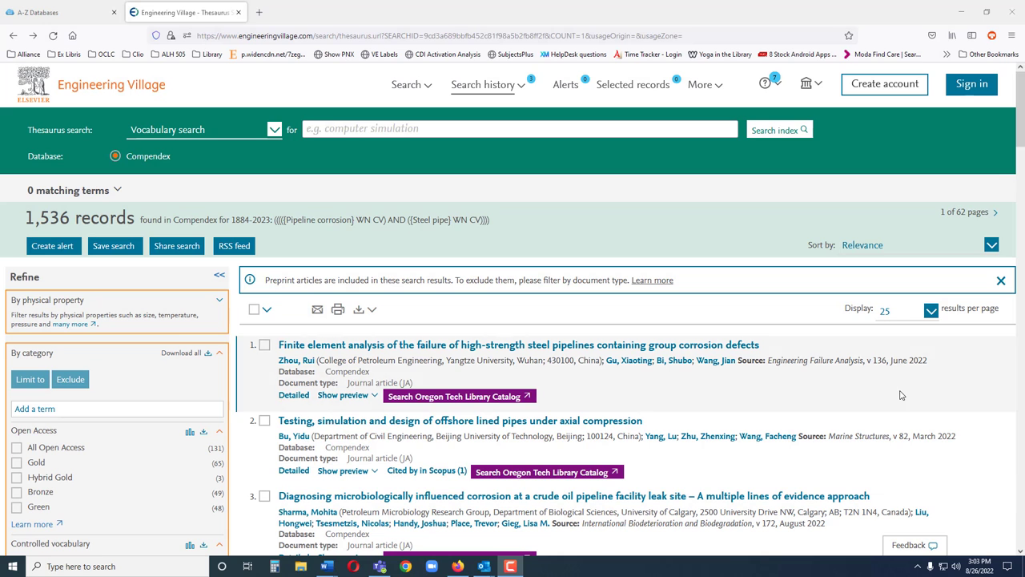
# - Run an author search by last name and initials, getting one result, then return from the Scopus profile tab
pyautogui.click(422, 85)
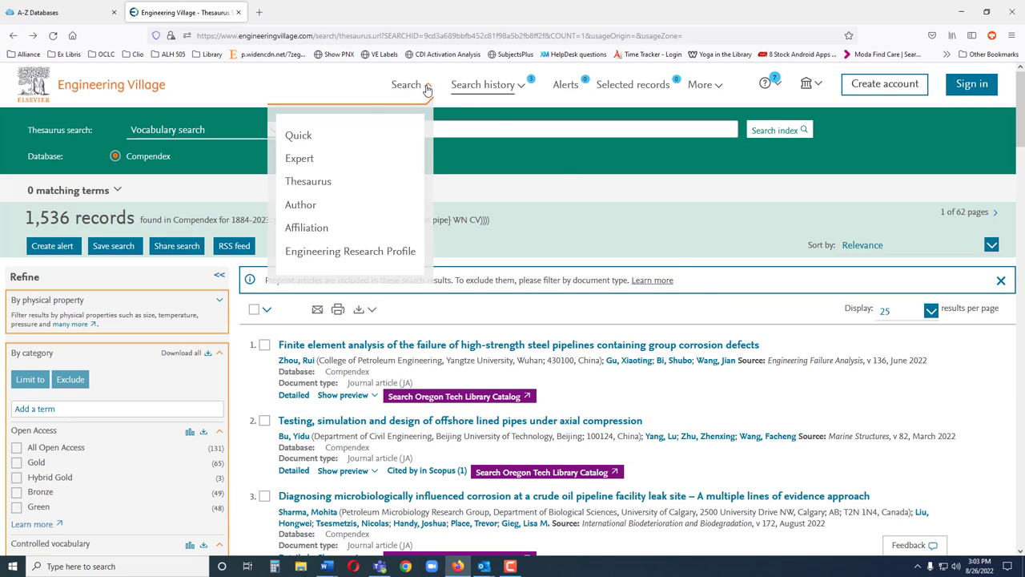
pyautogui.click(298, 207)
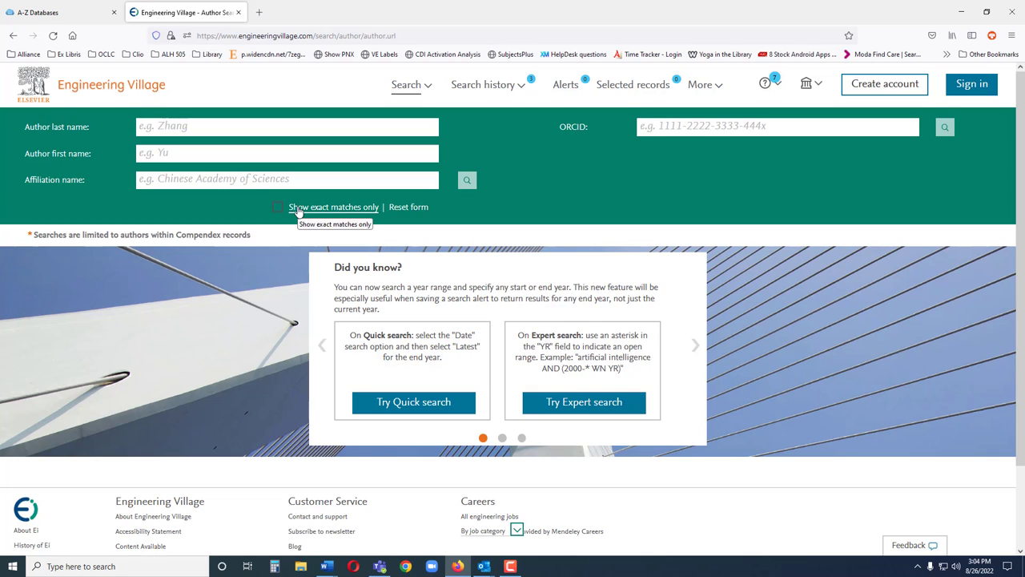
pyautogui.click(215, 123)
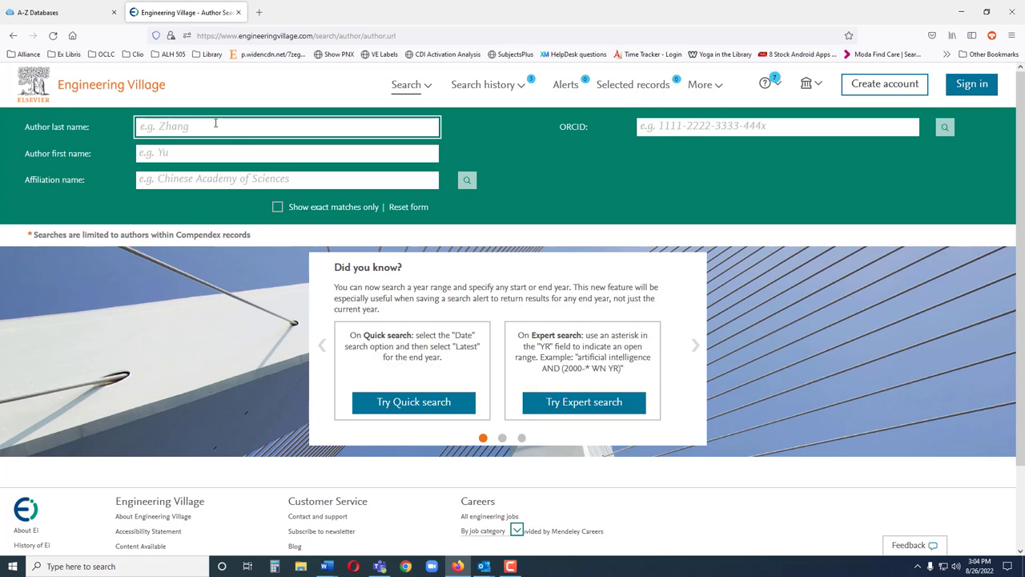
pyautogui.write('Kunz')
pyautogui.press('Tab')
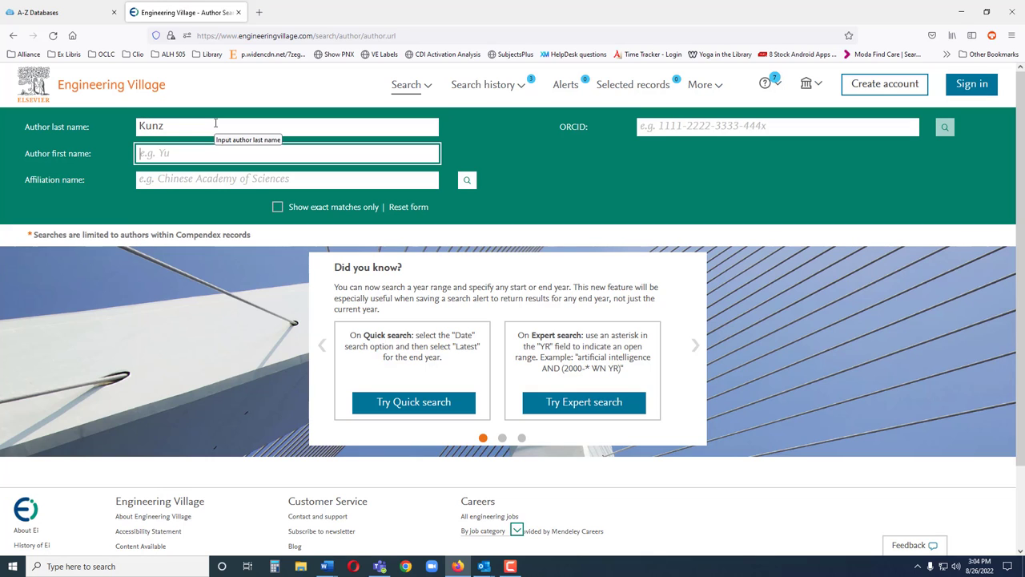
pyautogui.write('K.E.')
pyautogui.click(467, 181)
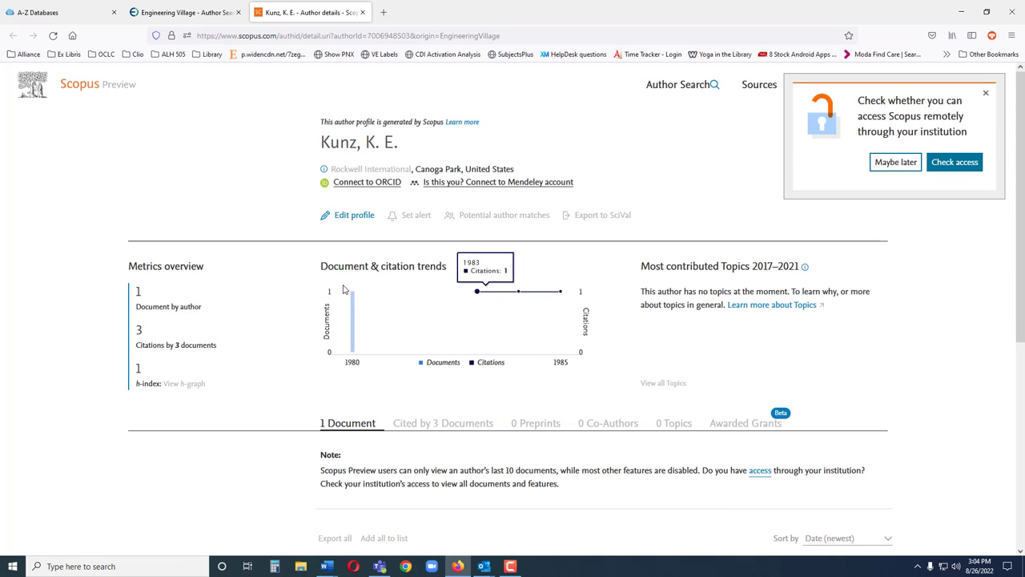
pyautogui.click(173, 13)
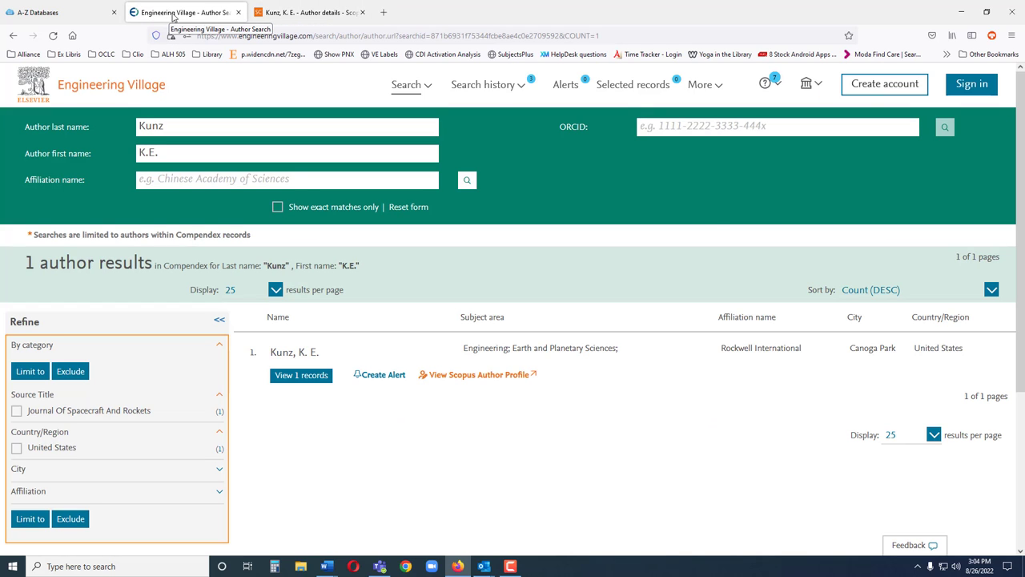
pyautogui.press('F10')
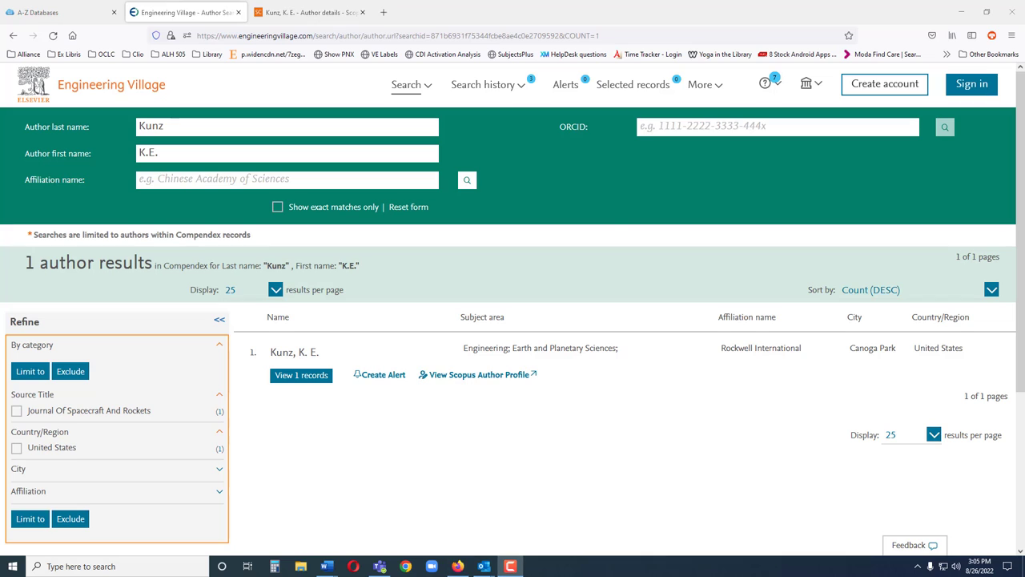
# - Run an affiliation search for 'Oregon Institute of Technology', returning one result with 511 records
pyautogui.click(429, 85)
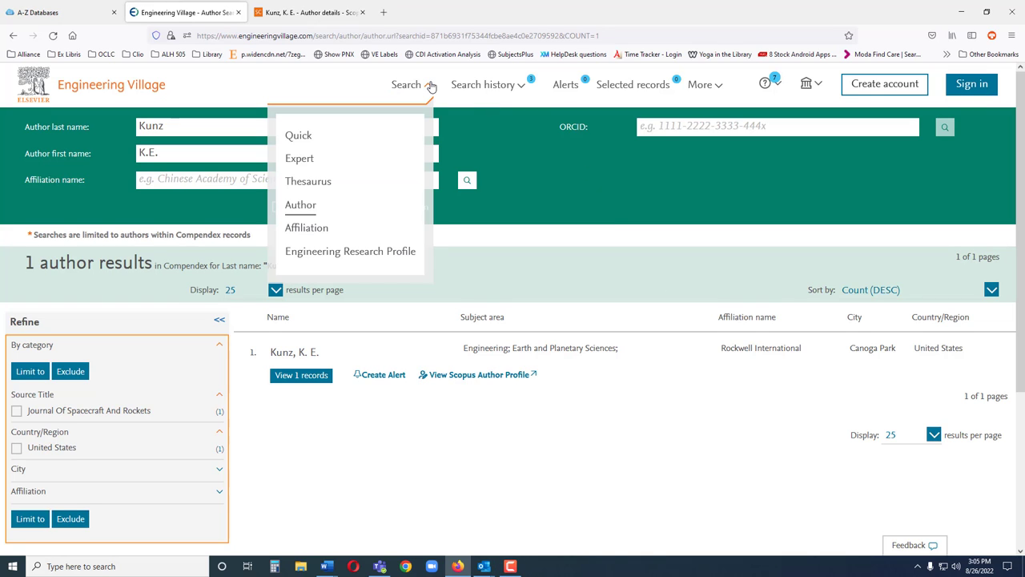
pyautogui.click(307, 232)
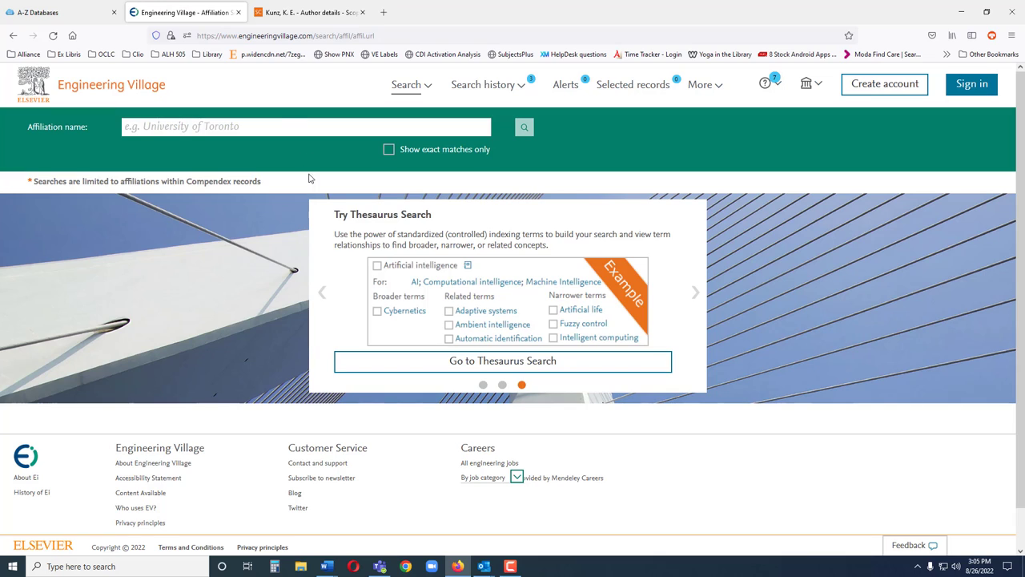
pyautogui.click(278, 132)
pyautogui.write('Oregoa')
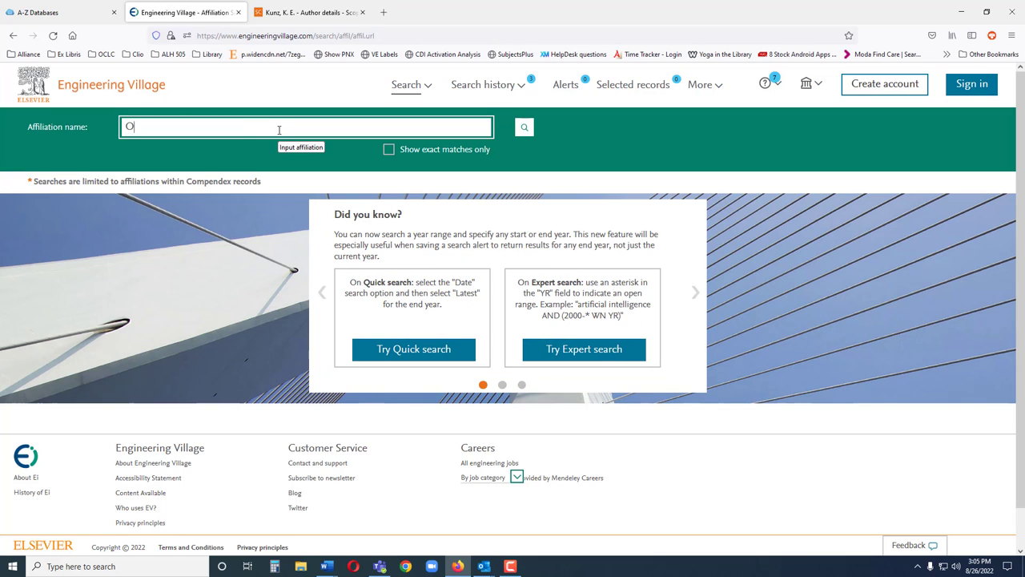
pyautogui.press('BackSpace')
pyautogui.press('BackSpace')
pyautogui.write('a')
pyautogui.press('BackSpace')
pyautogui.write('on Institute of Technology')
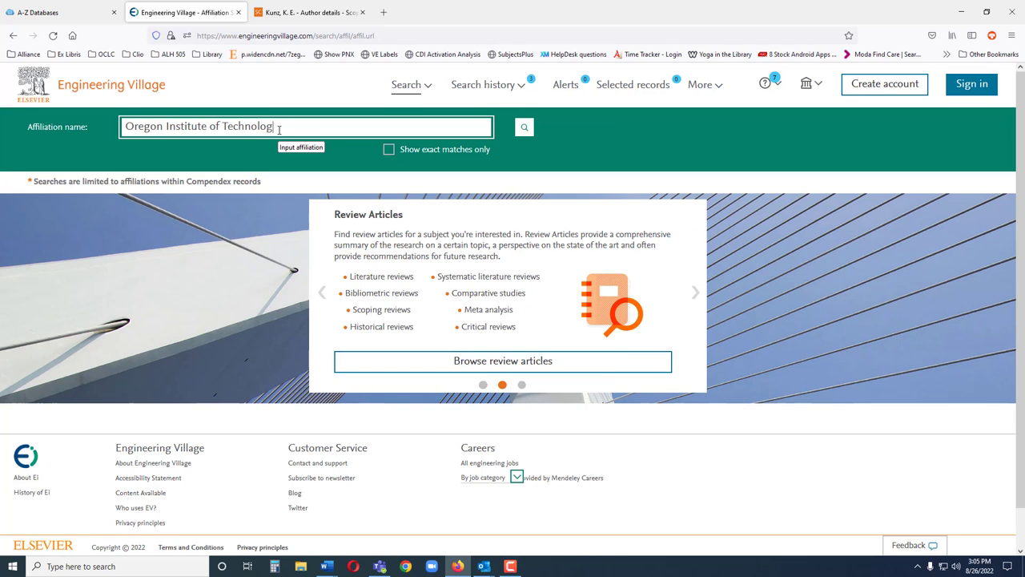
pyautogui.press('Return')
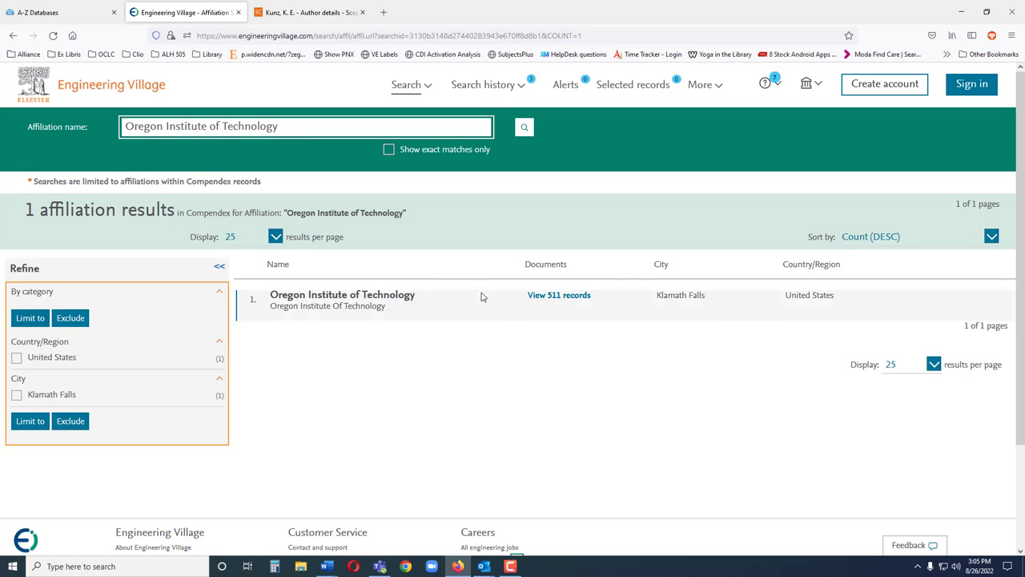
# - Open the 511 Oregon Institute of Technology records and highlight record 4's laboratory affiliation
pyautogui.click(574, 303)
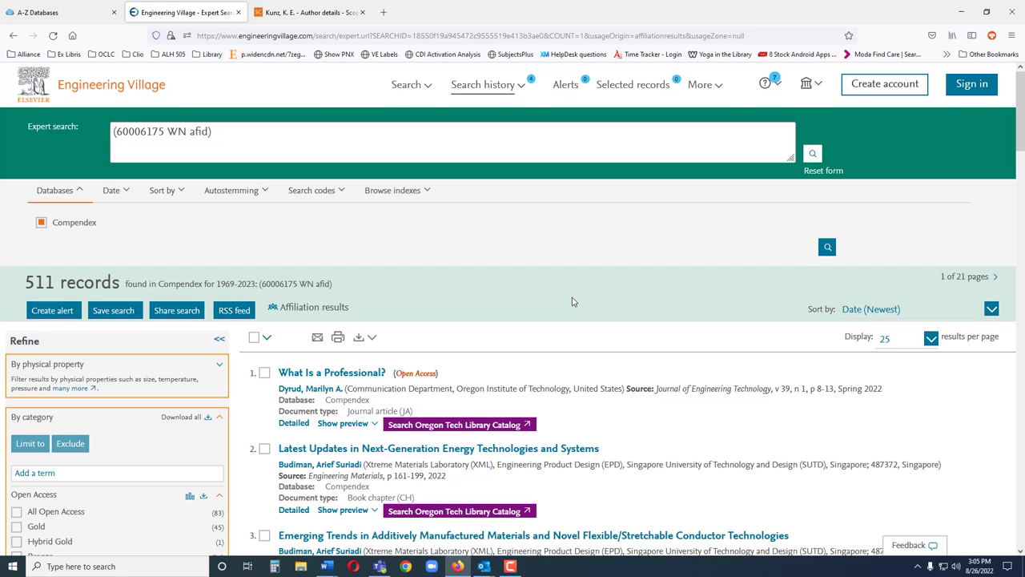
pyautogui.scroll(-3, 572, 305)
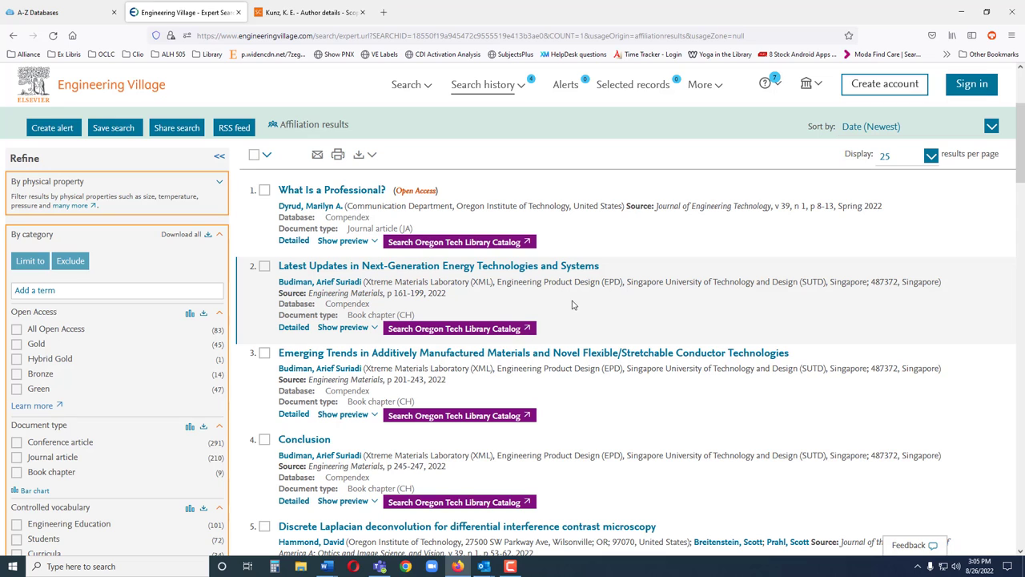
pyautogui.scroll(-2, 573, 304)
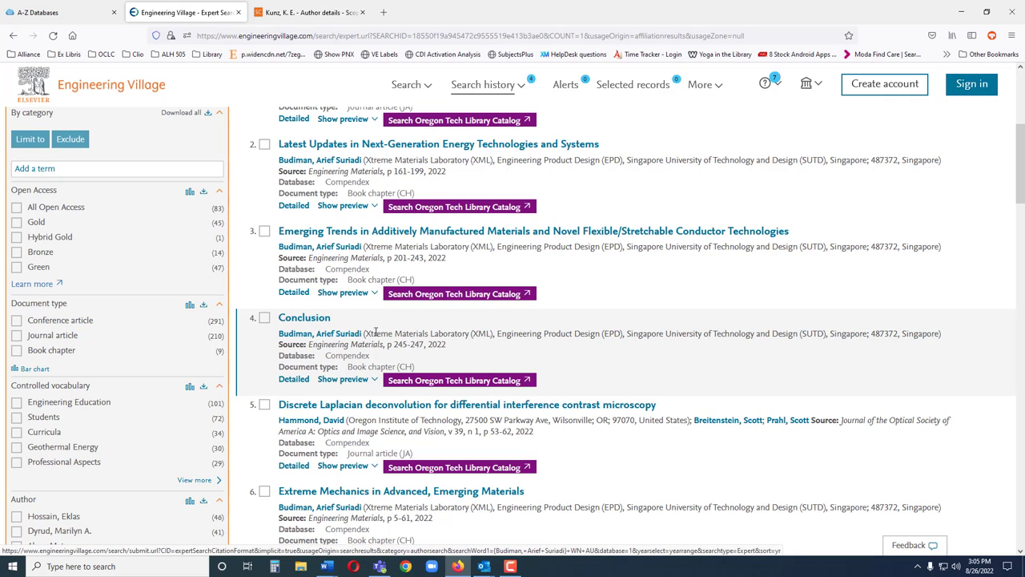
pyautogui.moveTo(364, 334); pyautogui.dragTo(468, 336)
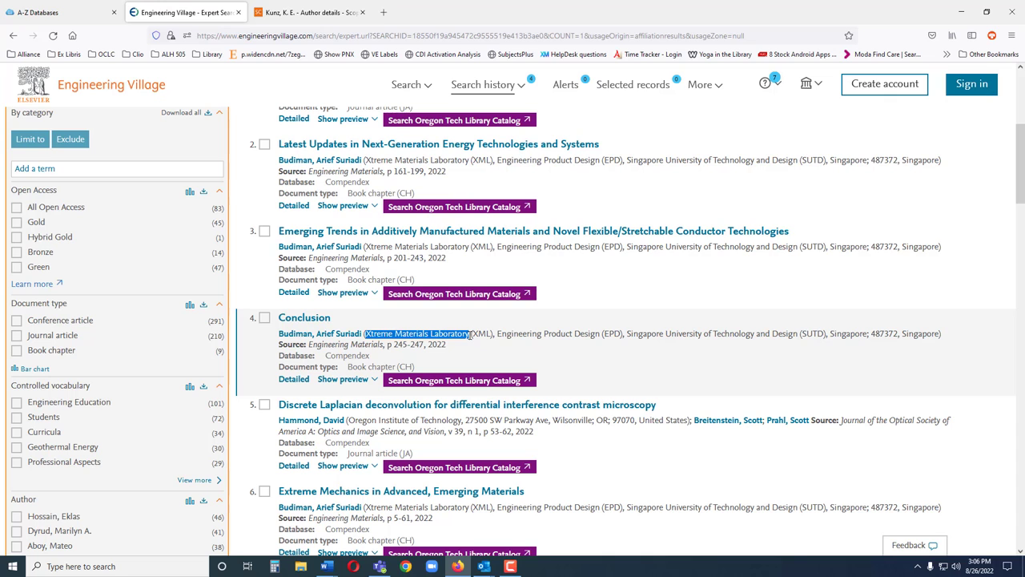
pyautogui.scroll(-1, 498, 329)
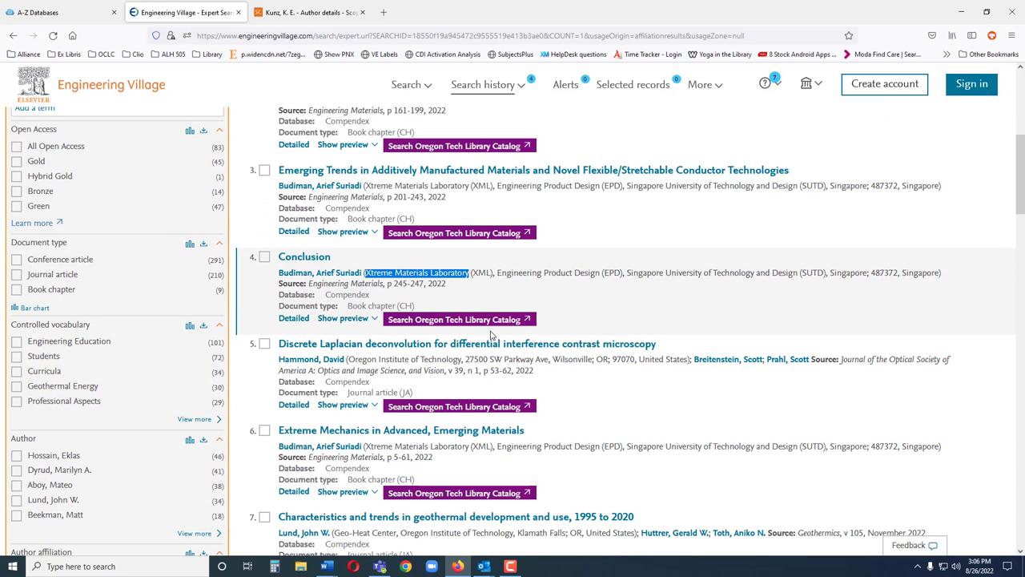
pyautogui.press('F10')
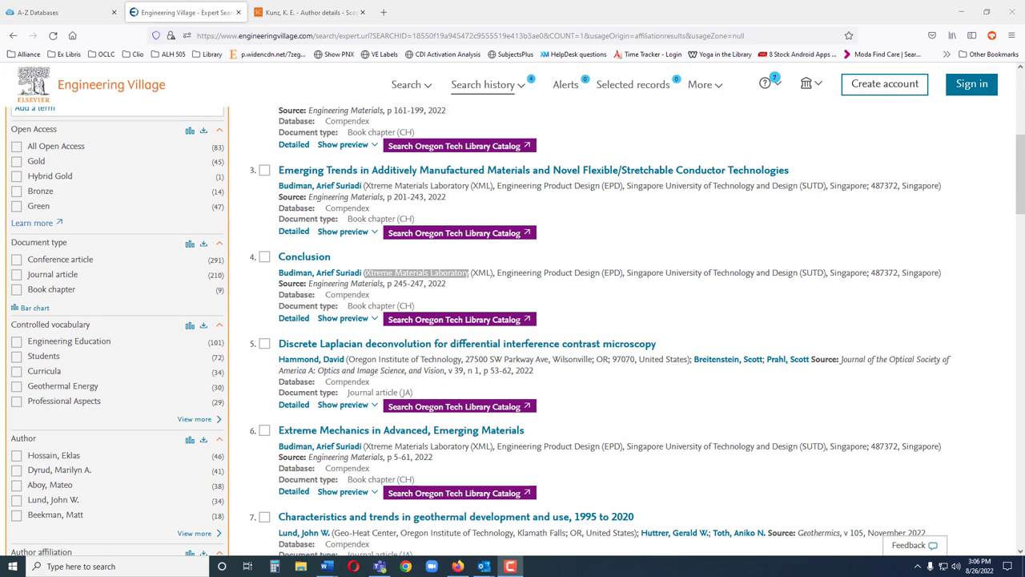
# - Add Portland State University to the Engineering Research Profile and review its 3,378-record charts
pyautogui.click(404, 85)
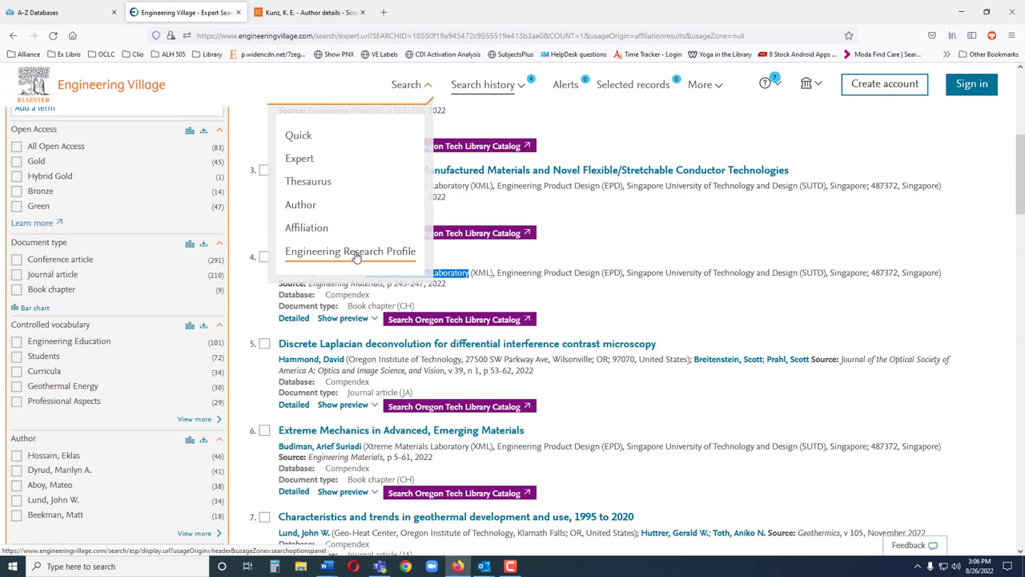
pyautogui.click(357, 256)
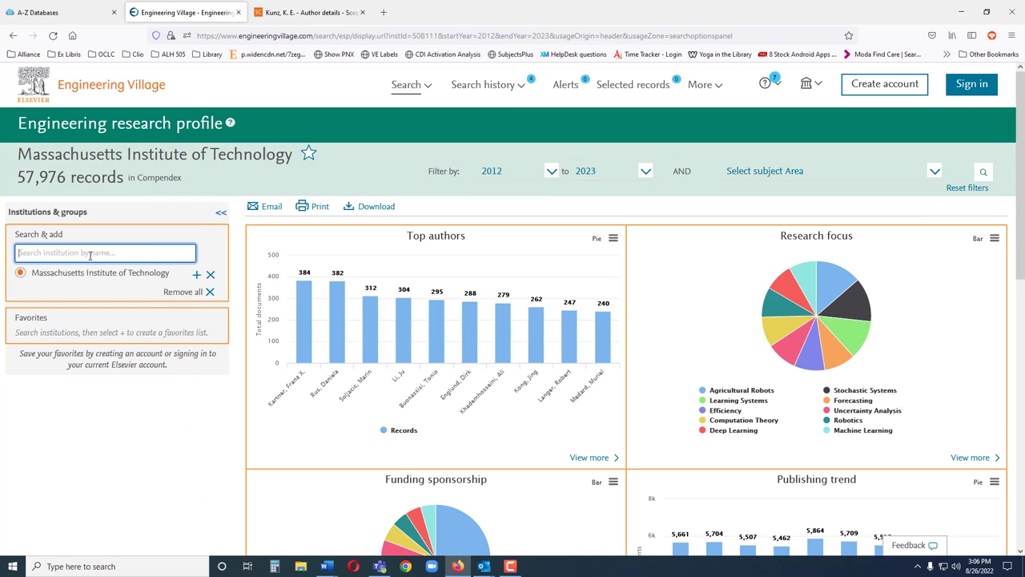
pyautogui.write('Portland')
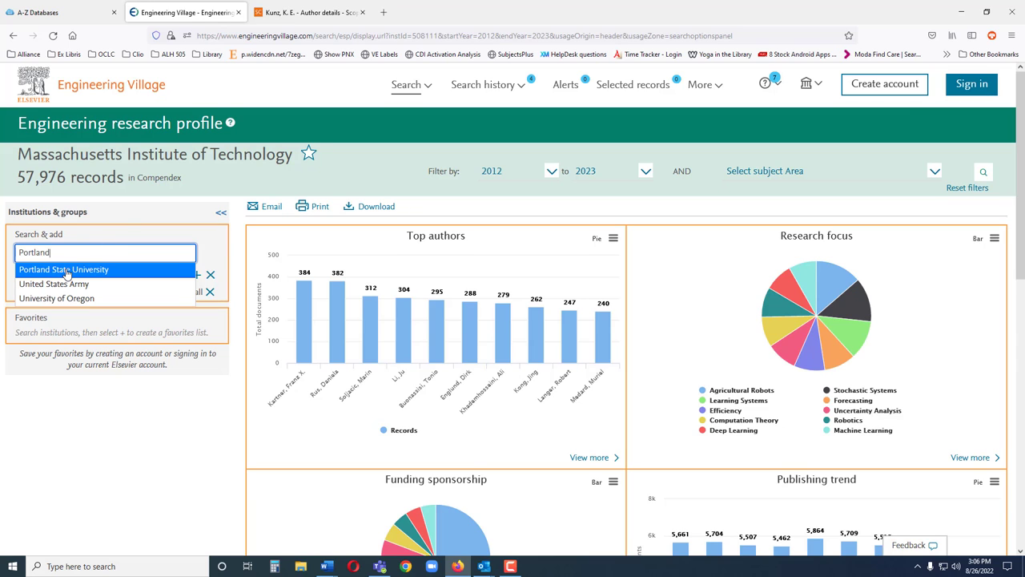
pyautogui.click(67, 271)
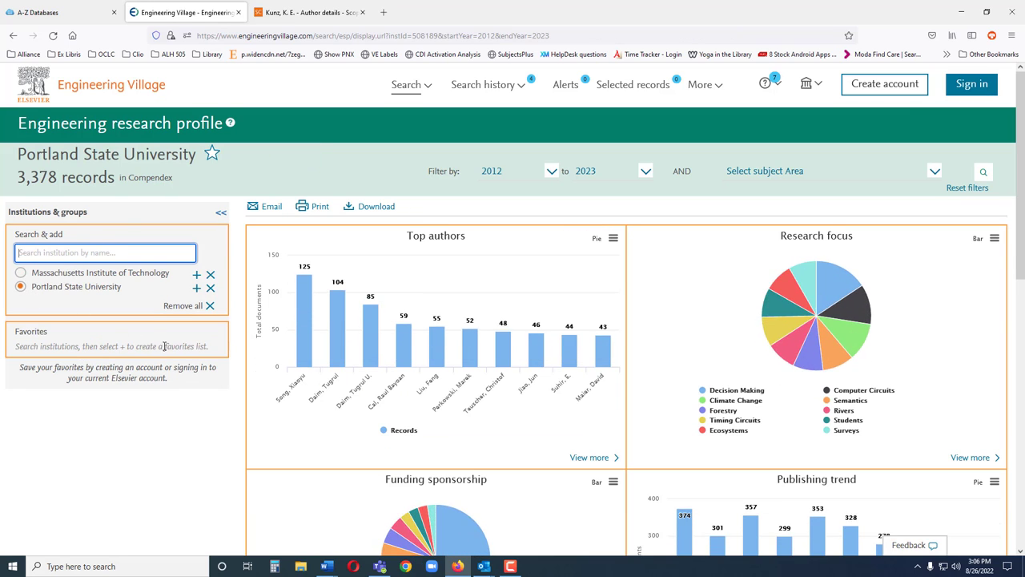
pyautogui.scroll(-3, 192, 395)
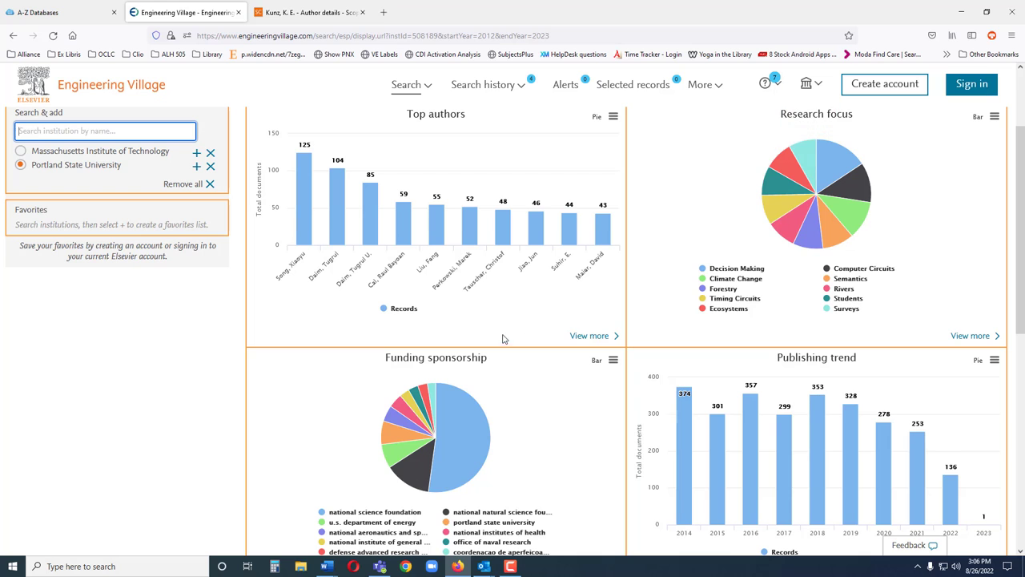
pyautogui.scroll(-2, 503, 345)
pyautogui.scroll(-2, 503, 345)
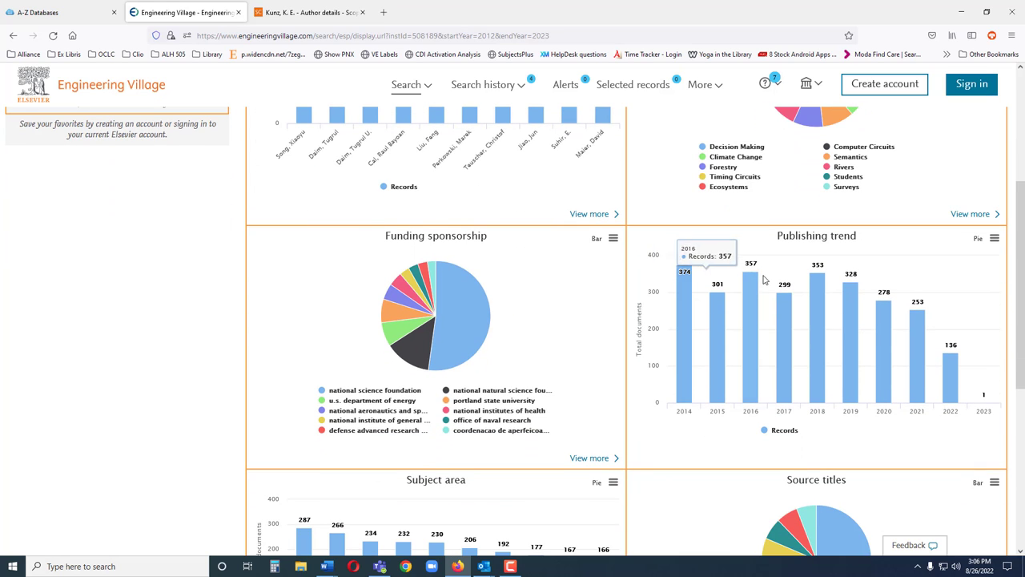
pyautogui.scroll(-5, 533, 343)
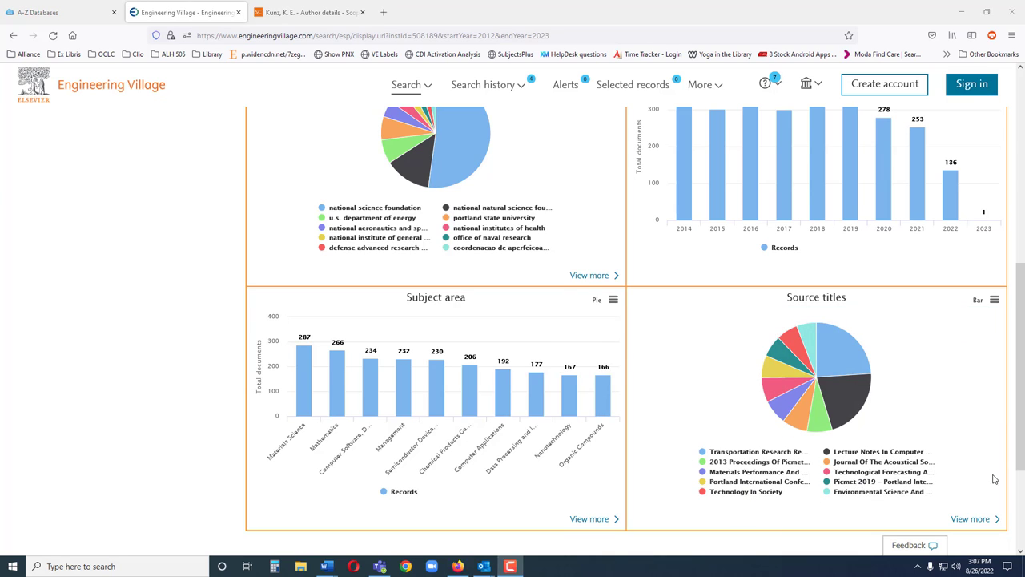
pyautogui.scroll(6, 931, 462)
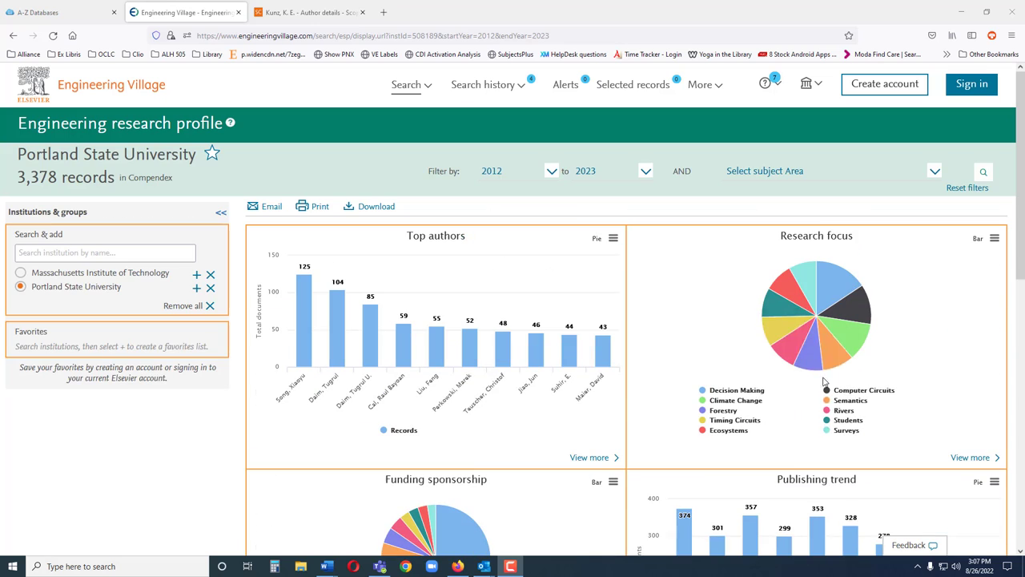
# - From the full search history, combine searches #2 and #3 to get 27 Compendex records
pyautogui.click(468, 85)
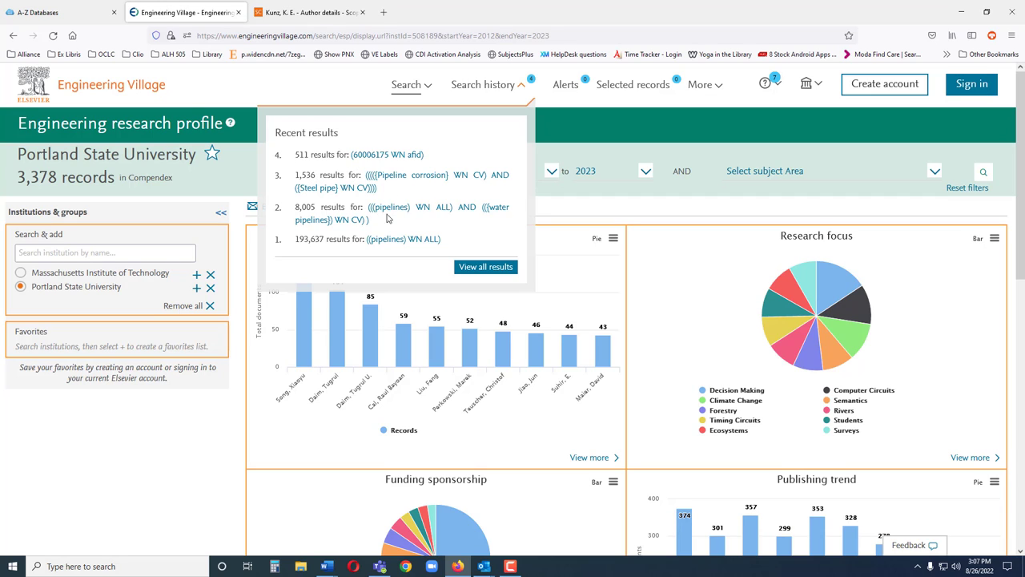
pyautogui.click(476, 271)
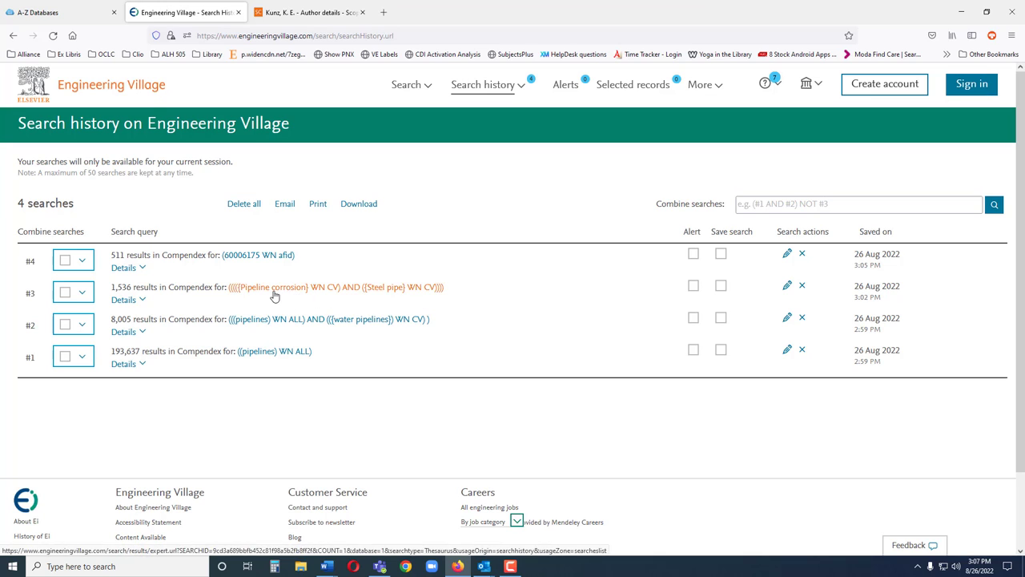
pyautogui.click(65, 325)
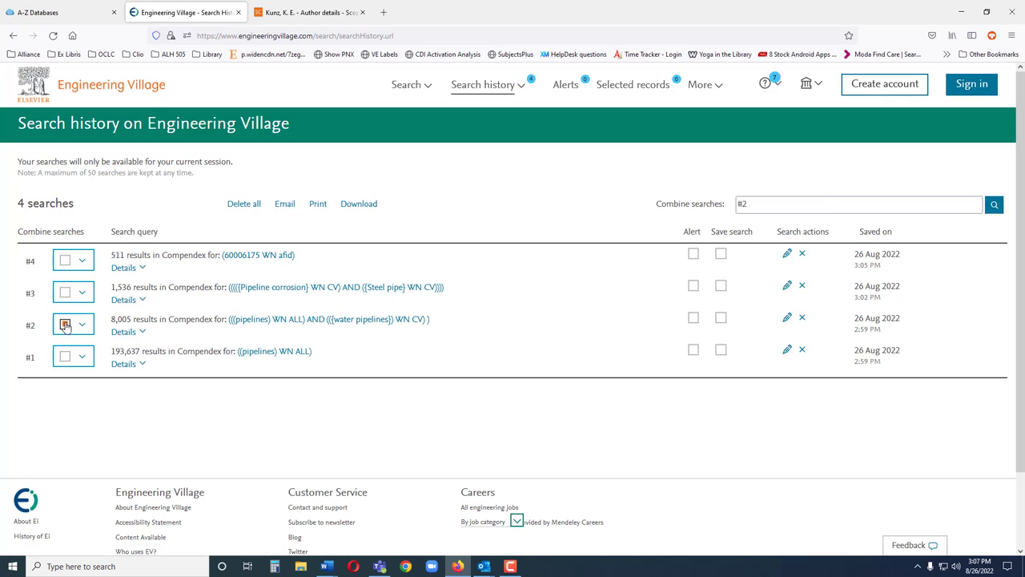
pyautogui.click(65, 293)
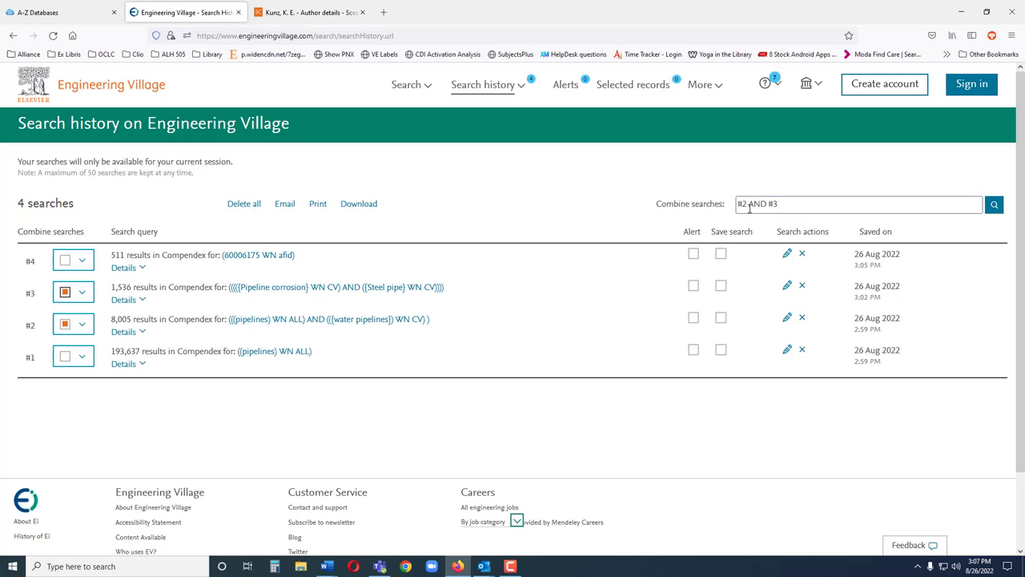
pyautogui.click(994, 206)
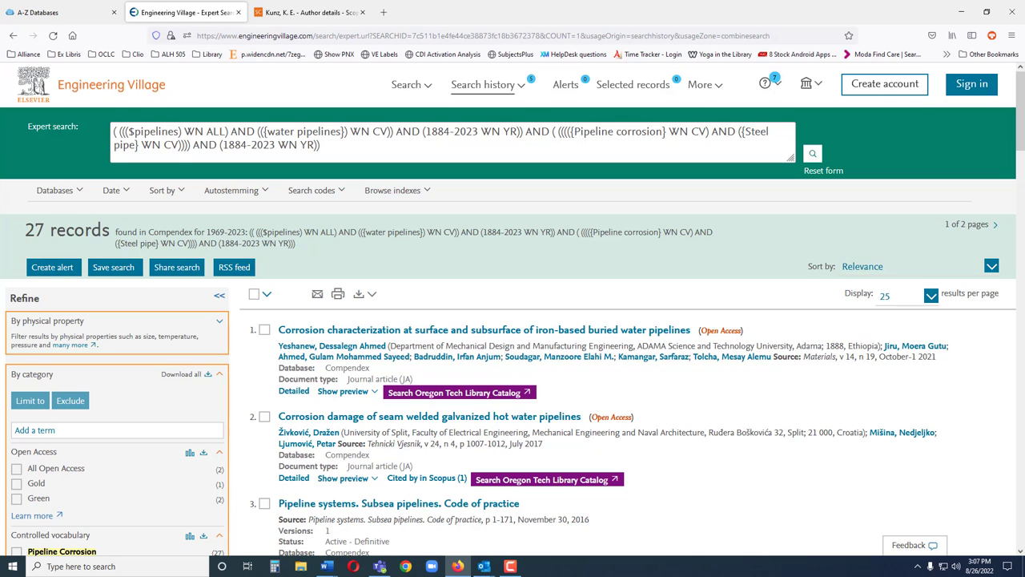
pyautogui.press('F10')
pyautogui.click(478, 89)
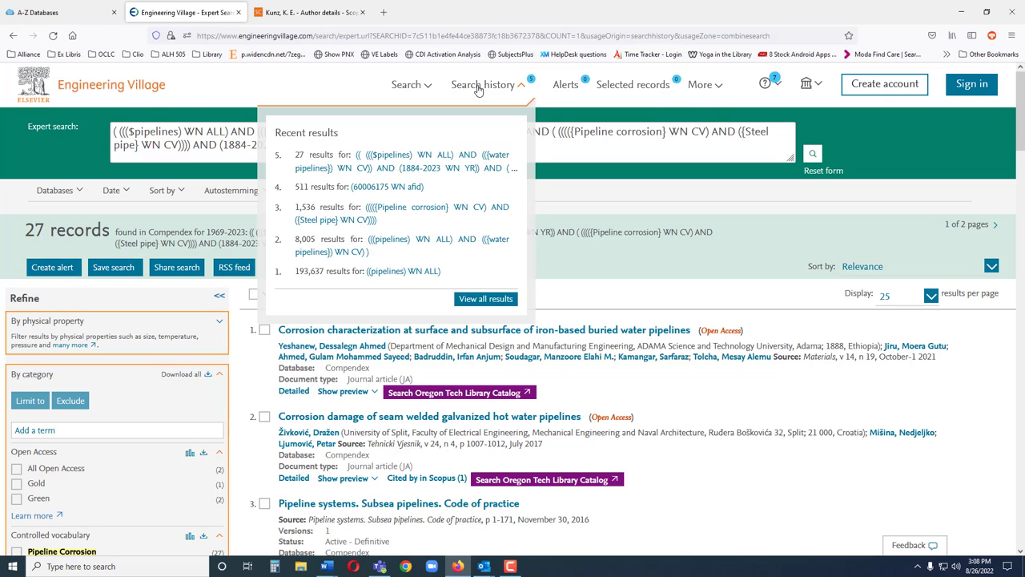
pyautogui.click(473, 299)
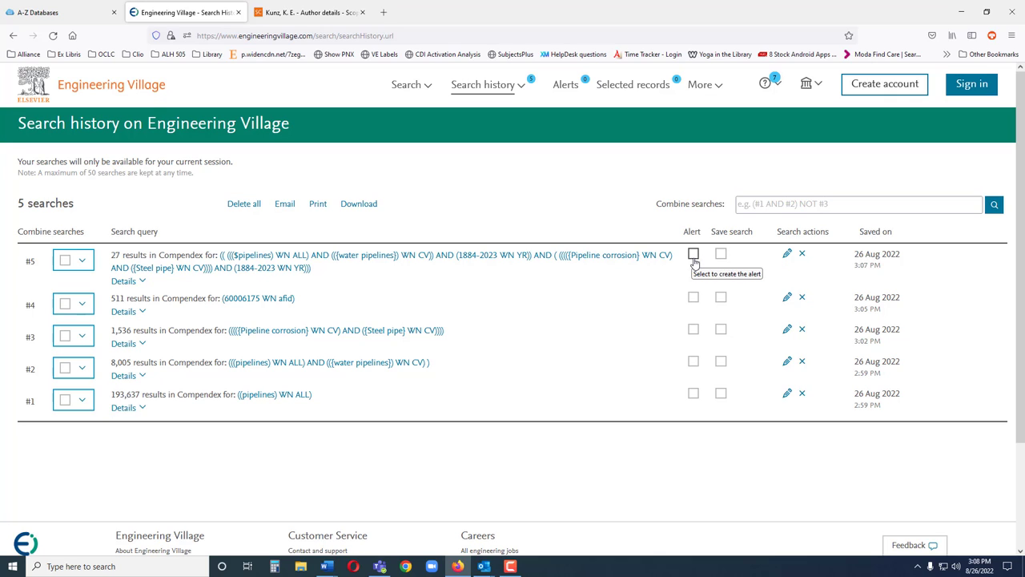
pyautogui.click(622, 255)
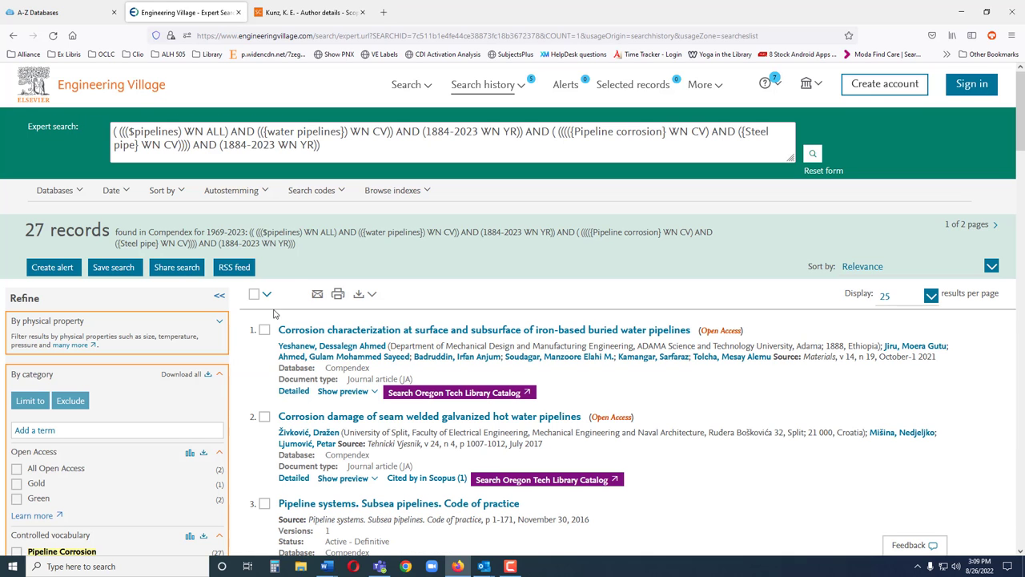
# - Mark results 1, 2 and 3 and view them on the Selected records page
pyautogui.click(265, 329)
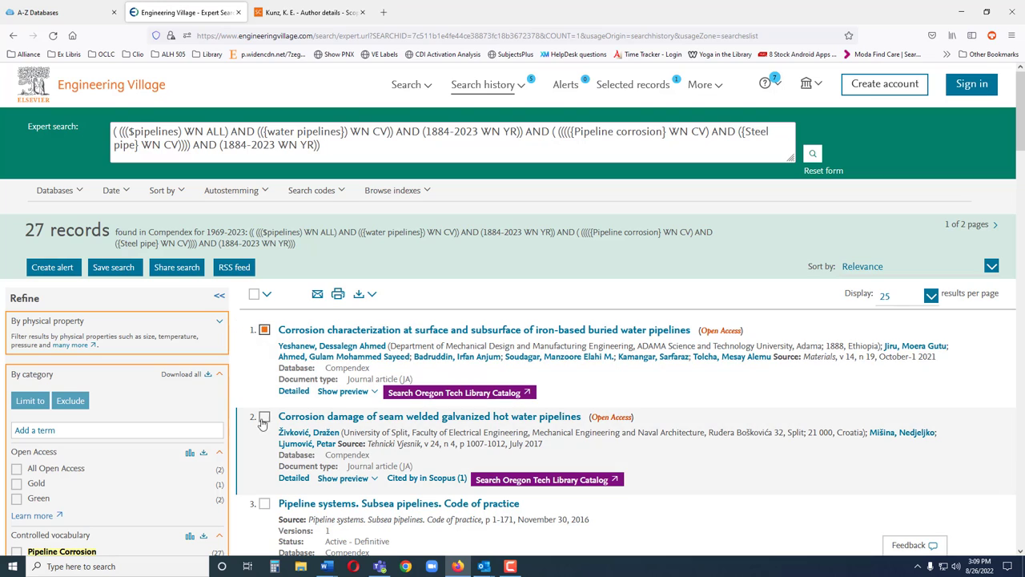
pyautogui.click(264, 418)
pyautogui.click(265, 503)
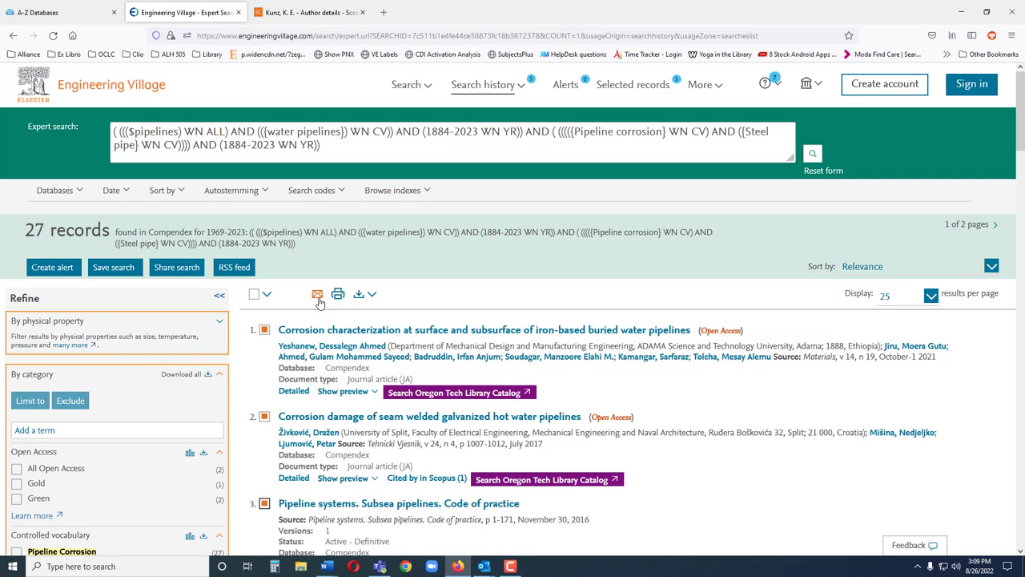
pyautogui.click(631, 90)
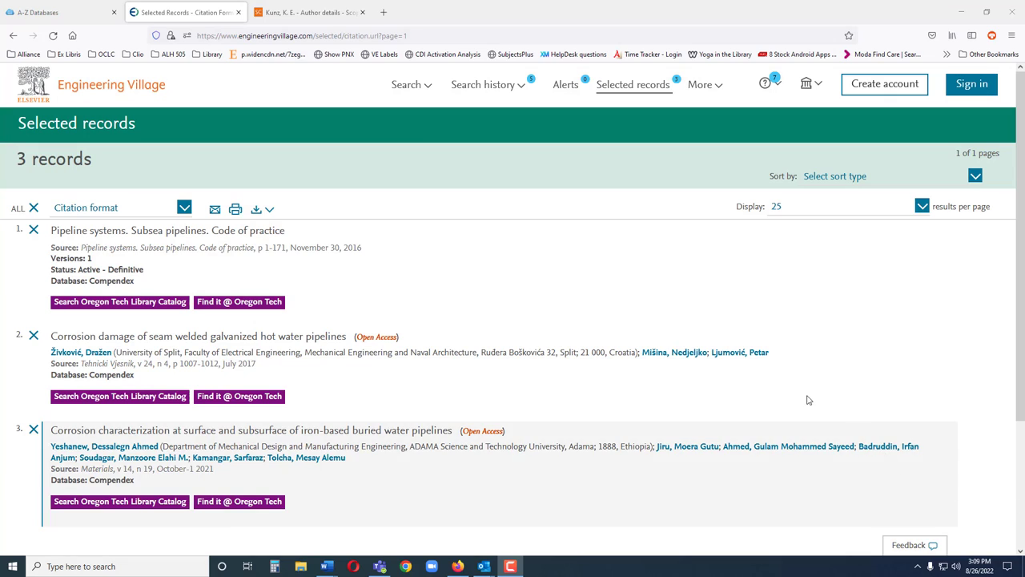
# - Open the Compendex overview page from the More menu
pyautogui.click(719, 88)
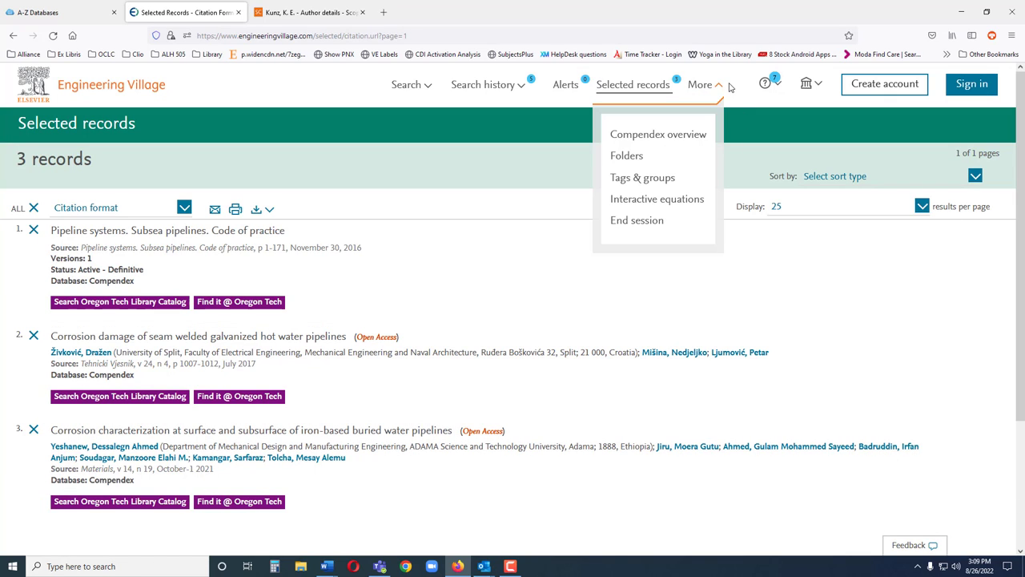
pyautogui.click(675, 138)
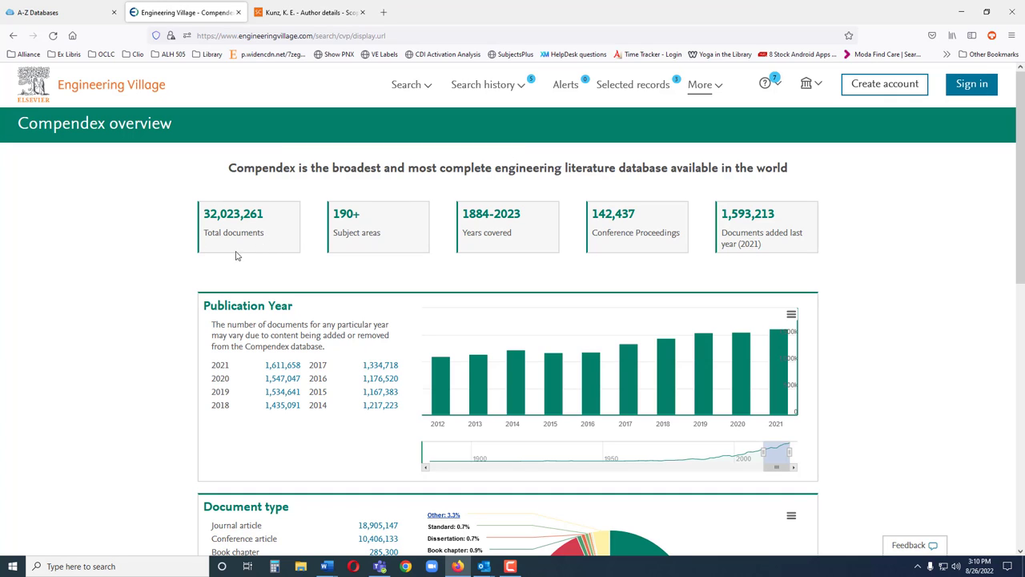
# - Open the More menu to look at Folders and other additional features
pyautogui.click(713, 85)
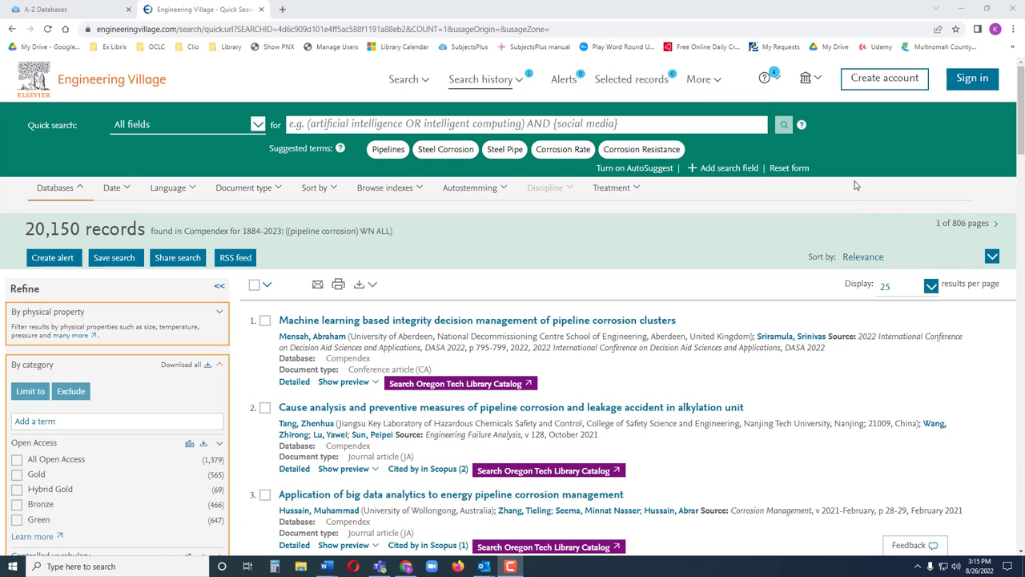
pyautogui.click(888, 86)
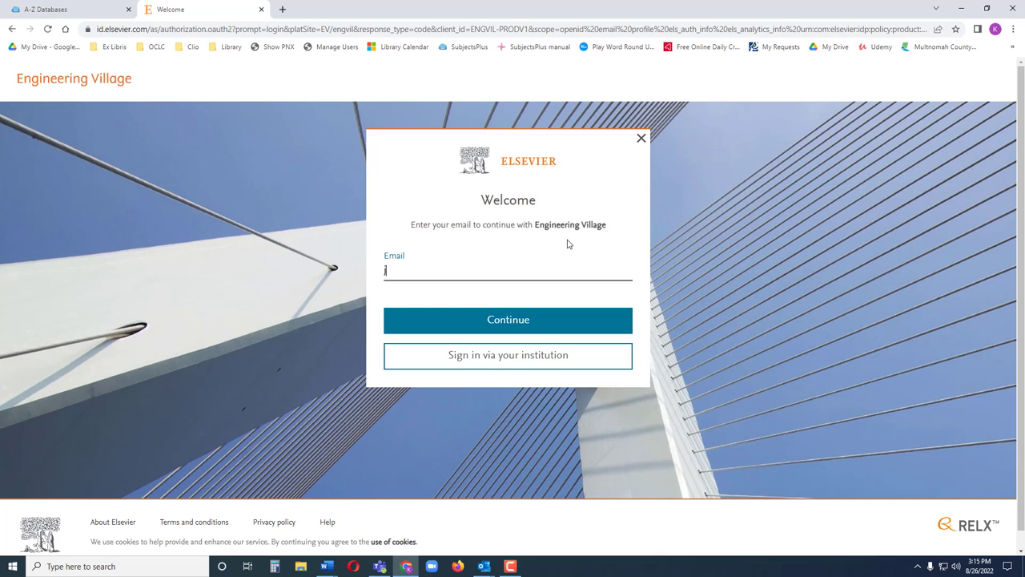
pyautogui.click(524, 320)
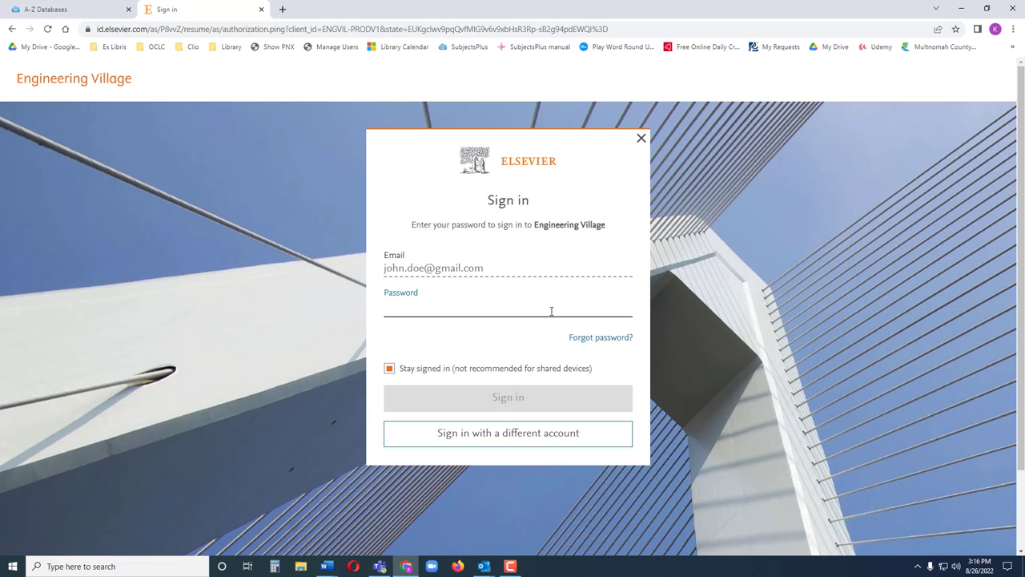
pyautogui.click(642, 140)
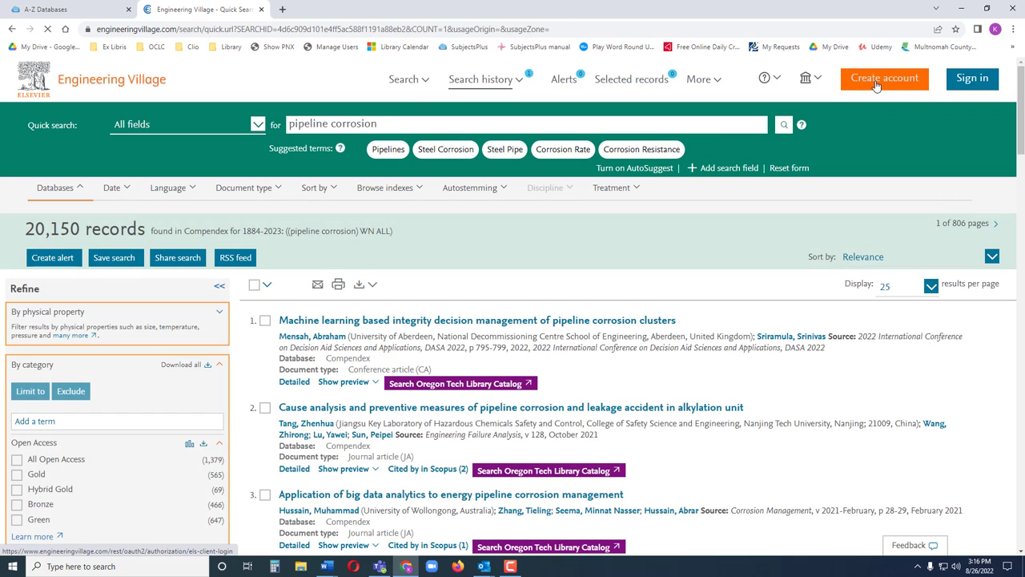
# - Start creating an account via institutional sign-in and choose Oregon Institute of Technology
pyautogui.click(876, 85)
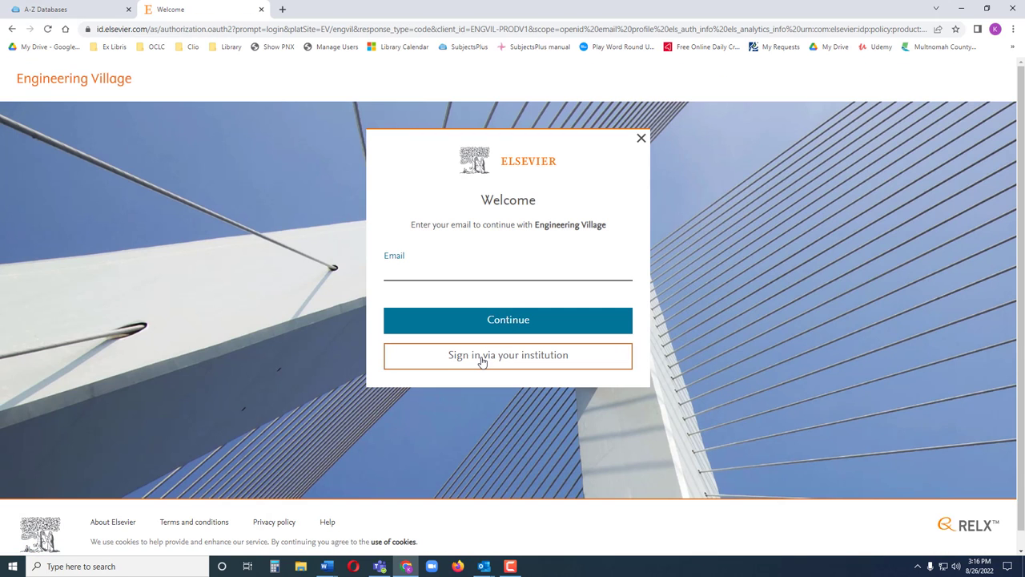
pyautogui.click(482, 360)
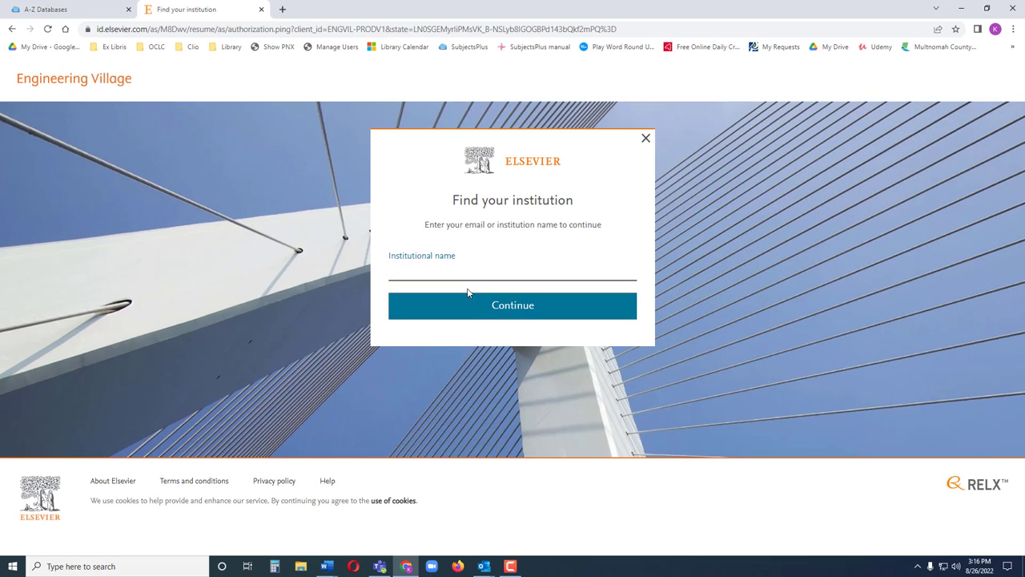
pyautogui.write('Oregon In')
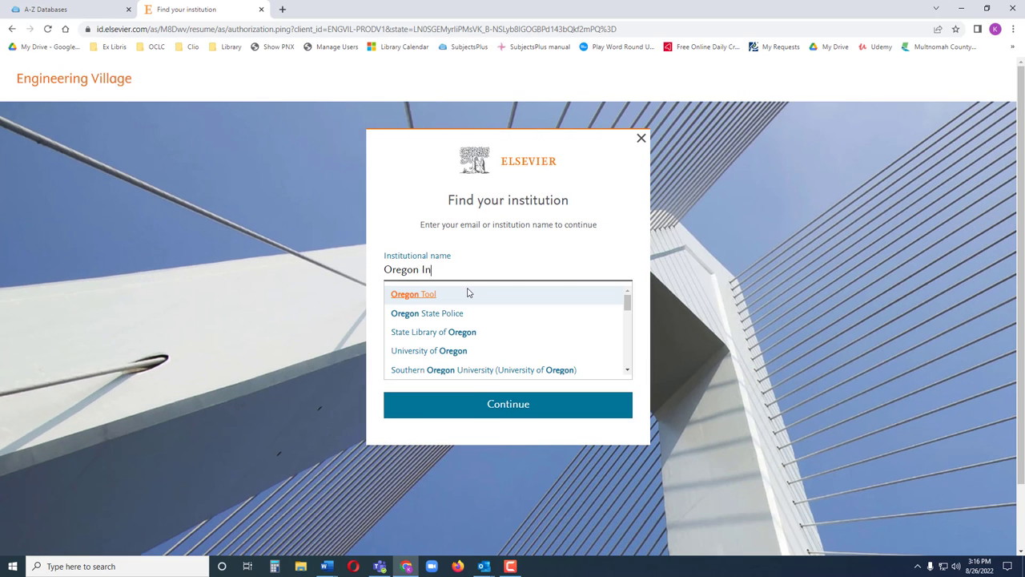
pyautogui.write('stitute')
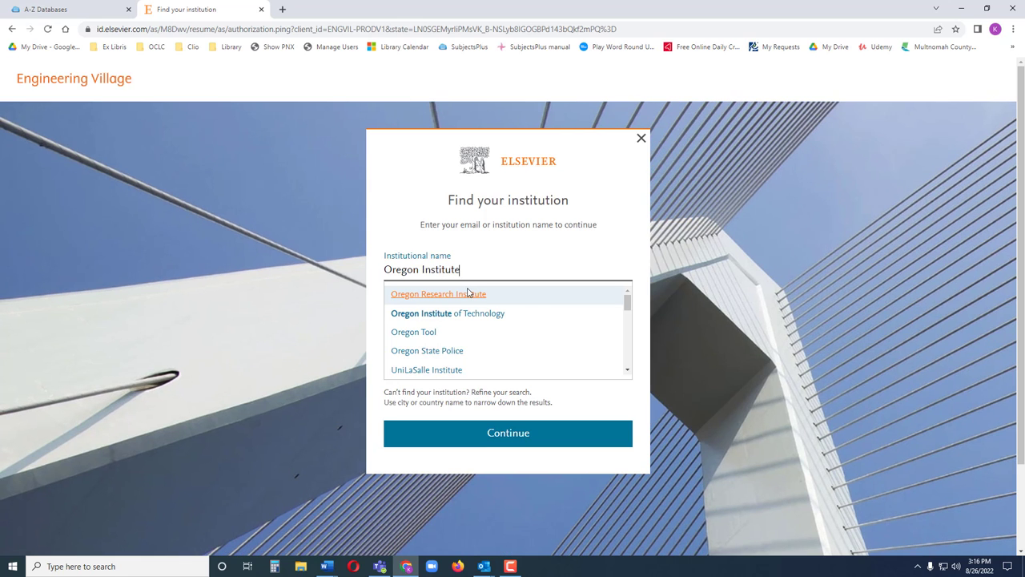
pyautogui.click(455, 312)
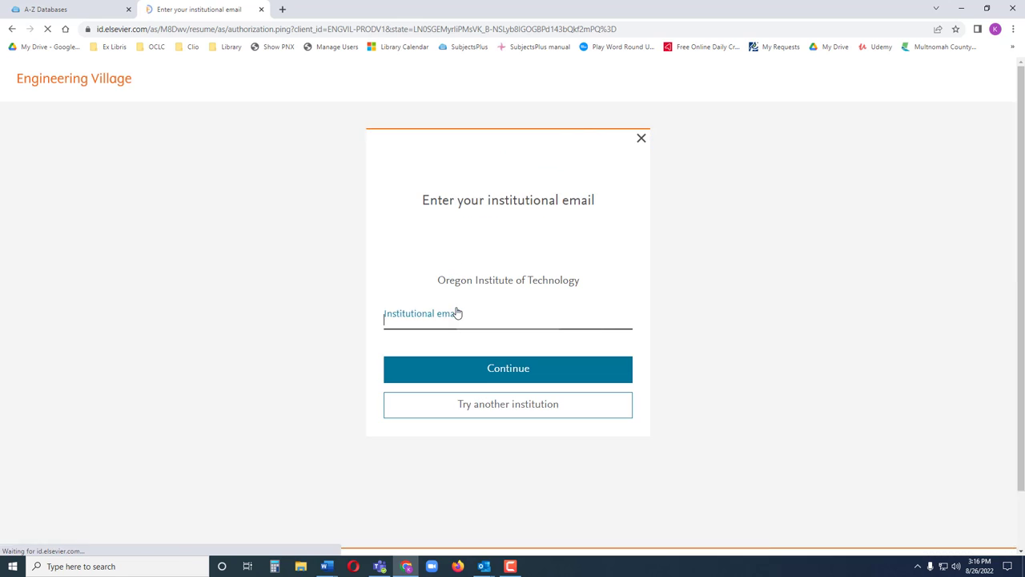
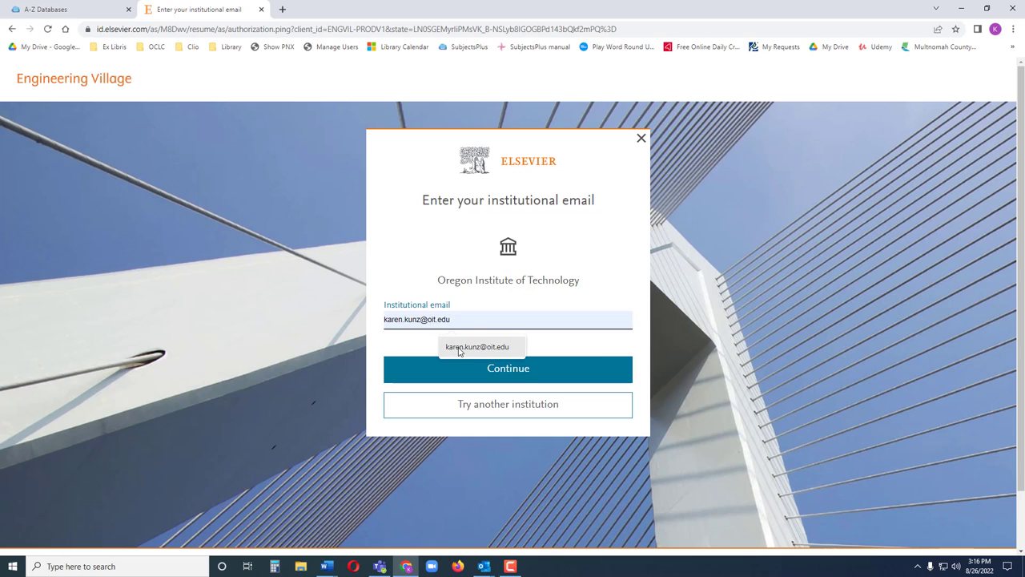
# - Enter the institutional e-mail address and continue
pyautogui.click(462, 350)
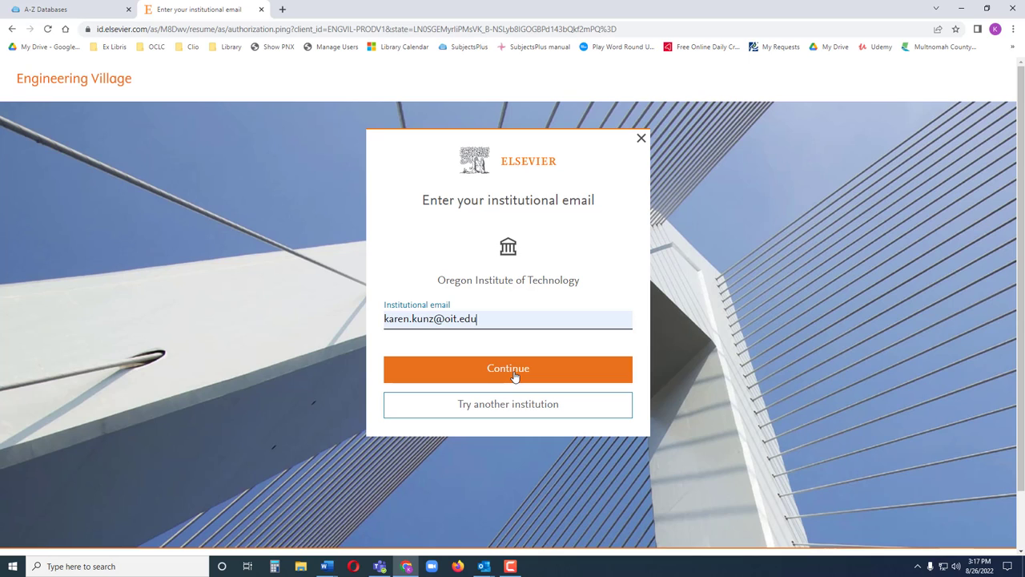
pyautogui.click(515, 374)
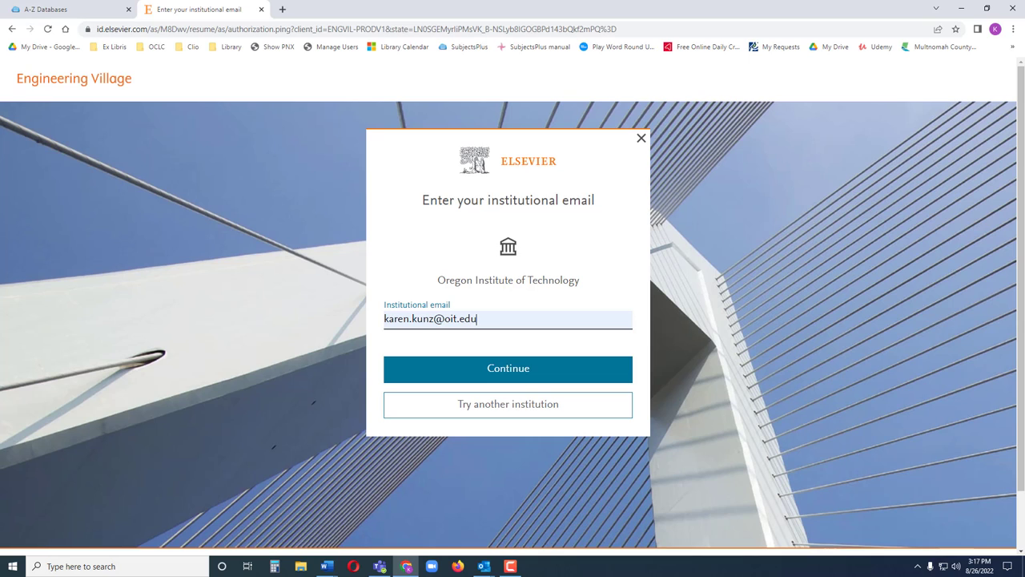